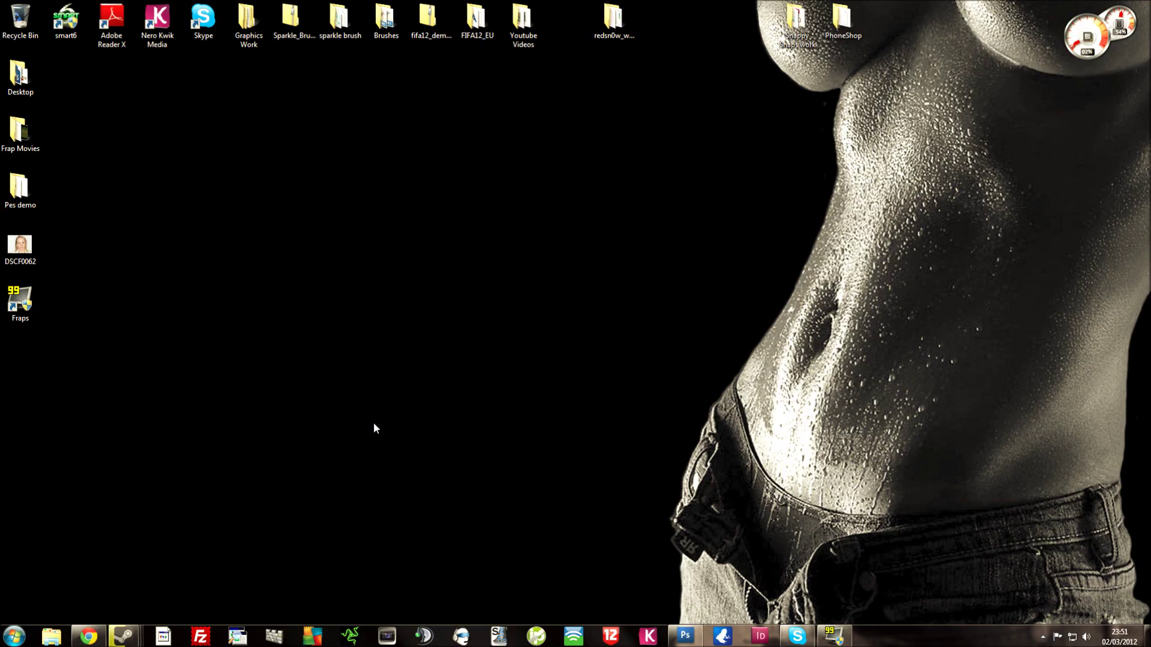
Step: Switch to Photoshop and show the open portrait photo maximised in full screen mode
click(685, 636)
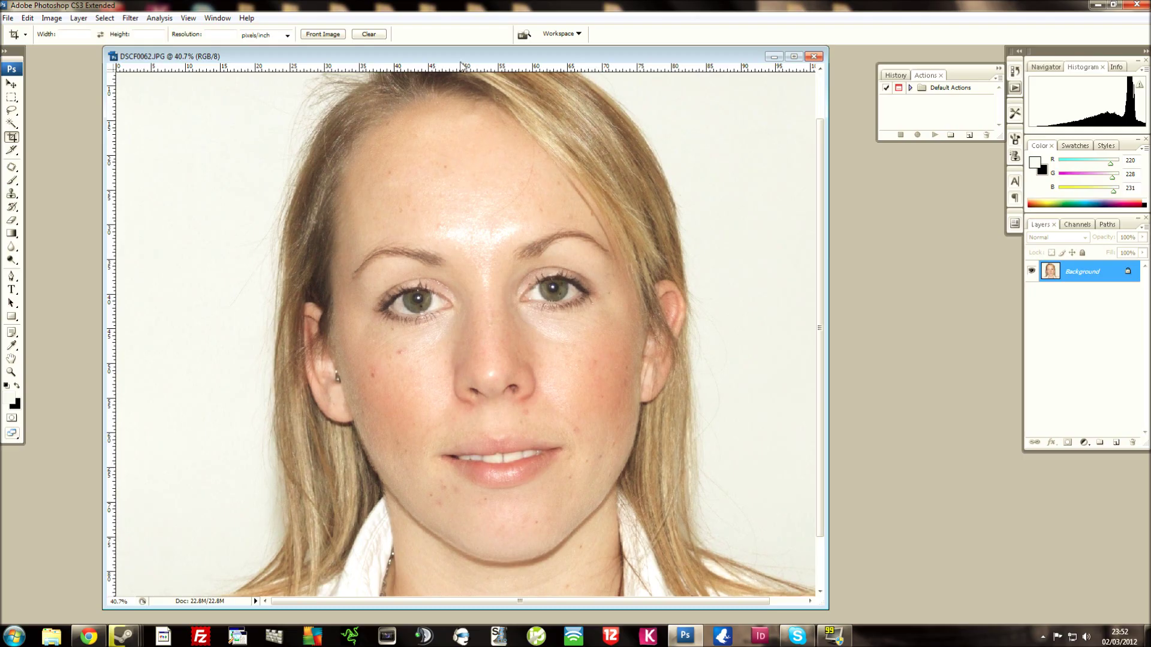
mouse_move(462, 59)
mouse_down()
mouse_move(443, 65)
mouse_move(455, 57)
mouse_up()
click(784, 55)
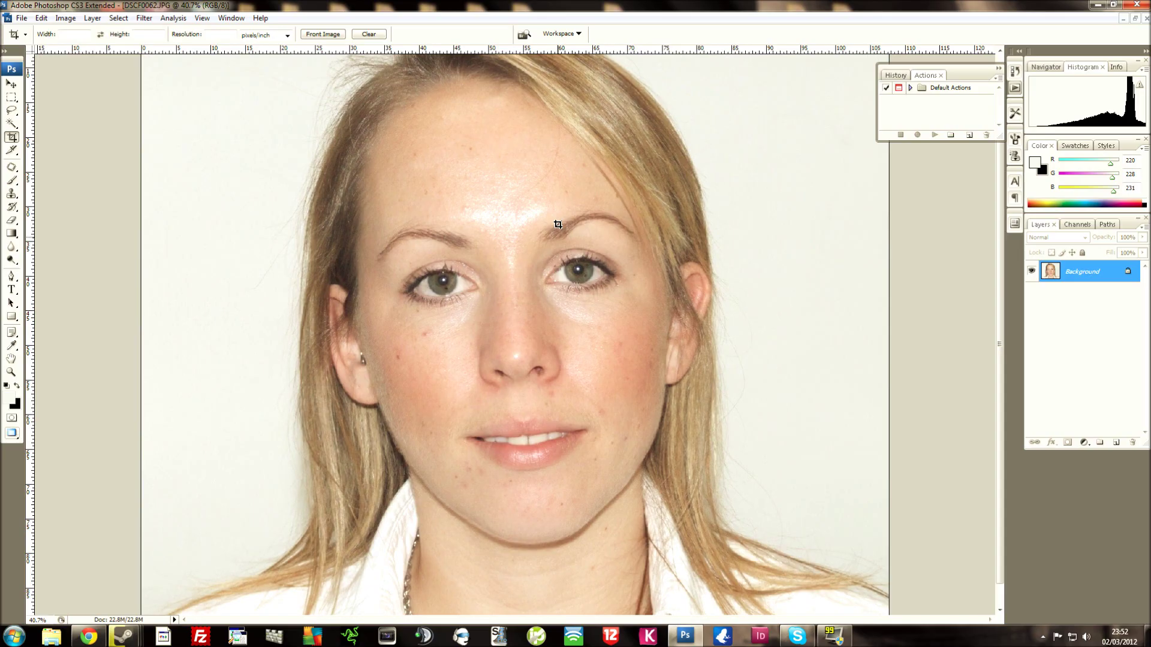
key(f)
key(f)
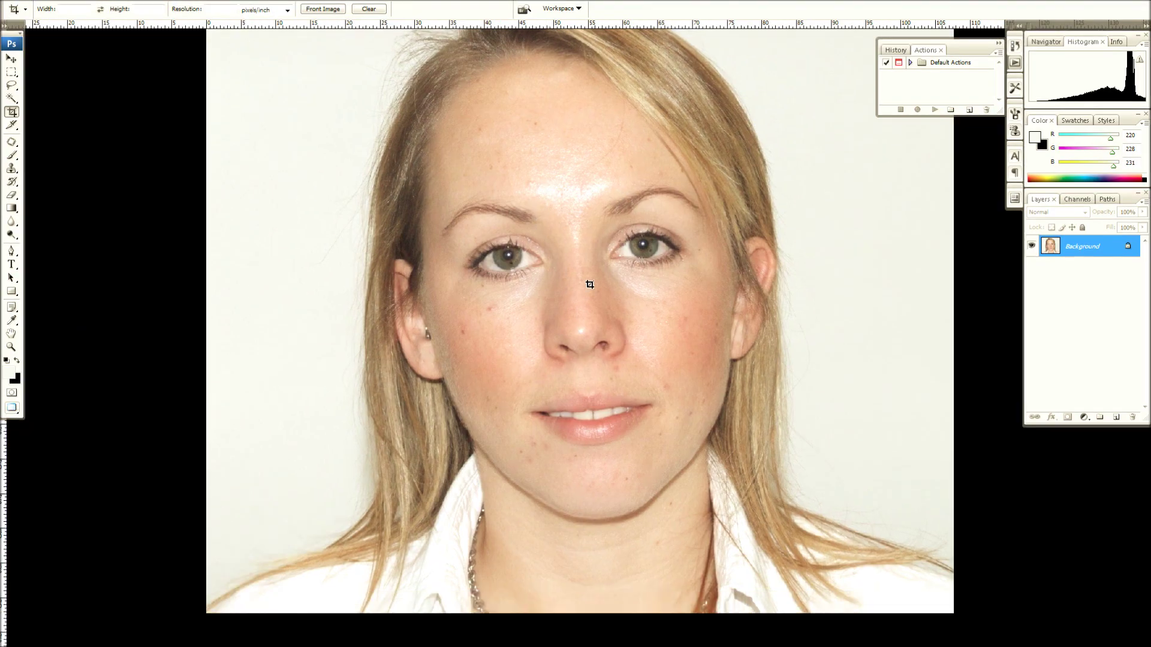
Step: Duplicate the portrait's Background layer for retouching
drag(809, 442, 713, 370)
scroll(800, 474, up, 10)
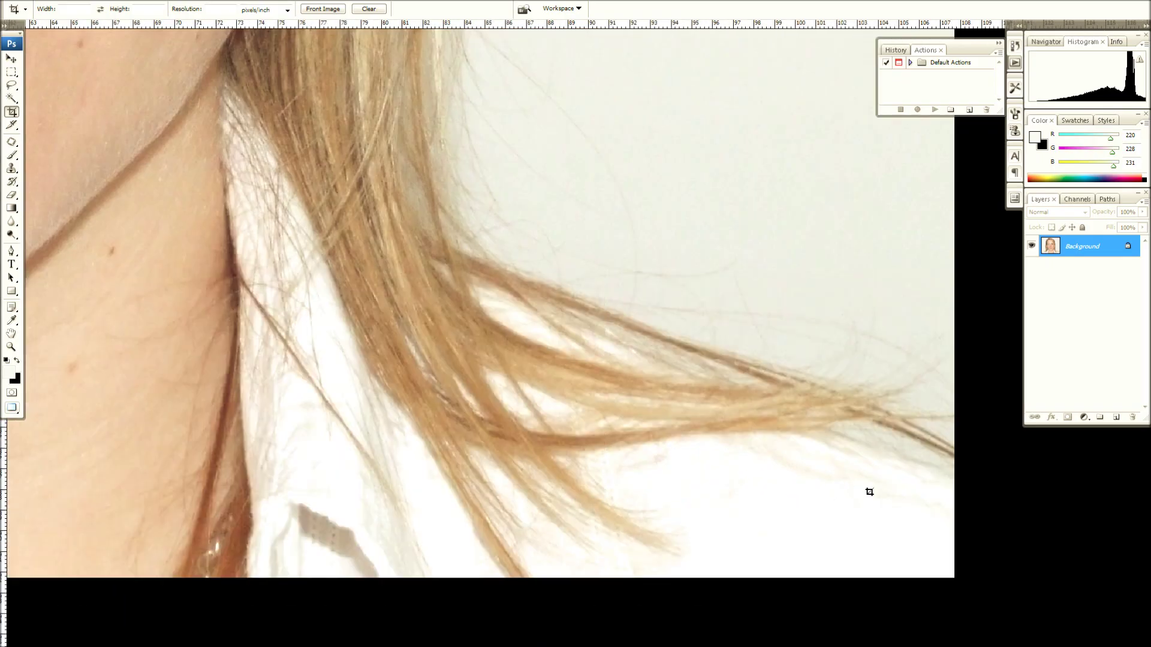
mouse_move(881, 510)
mouse_down()
mouse_move(624, 368)
mouse_move(952, 550)
mouse_up()
mouse_move(66, 48)
mouse_down()
mouse_move(457, 288)
mouse_move(707, 478)
mouse_up()
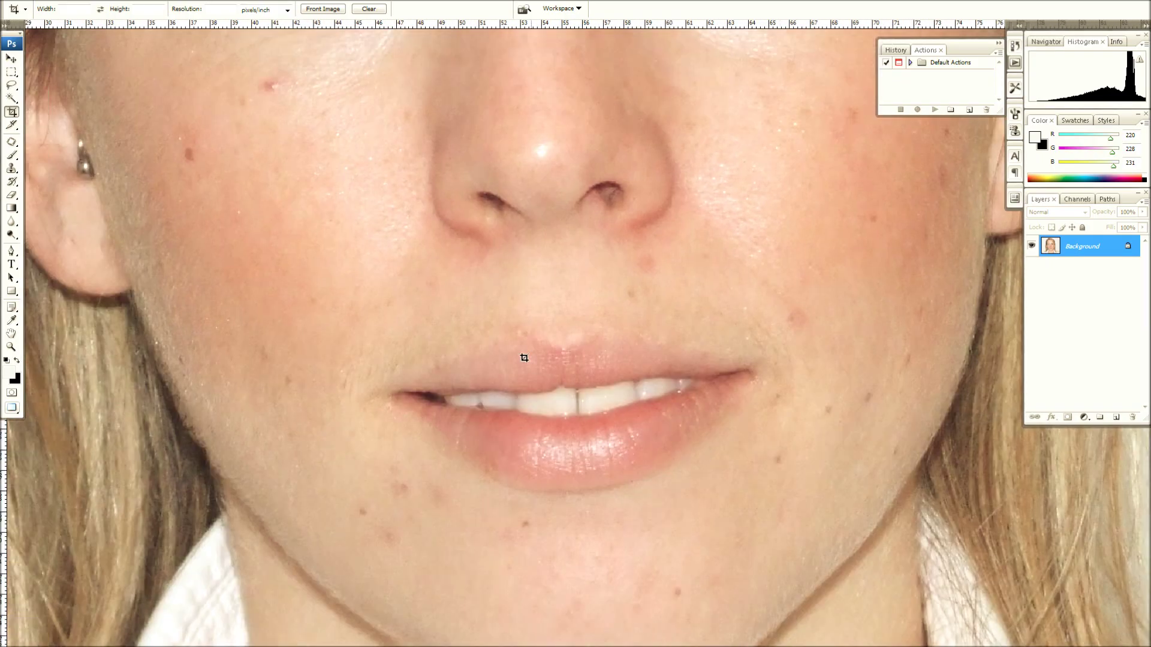
scroll(521, 336, down, 5)
scroll(519, 323, down, 2)
drag(539, 221, 457, 373)
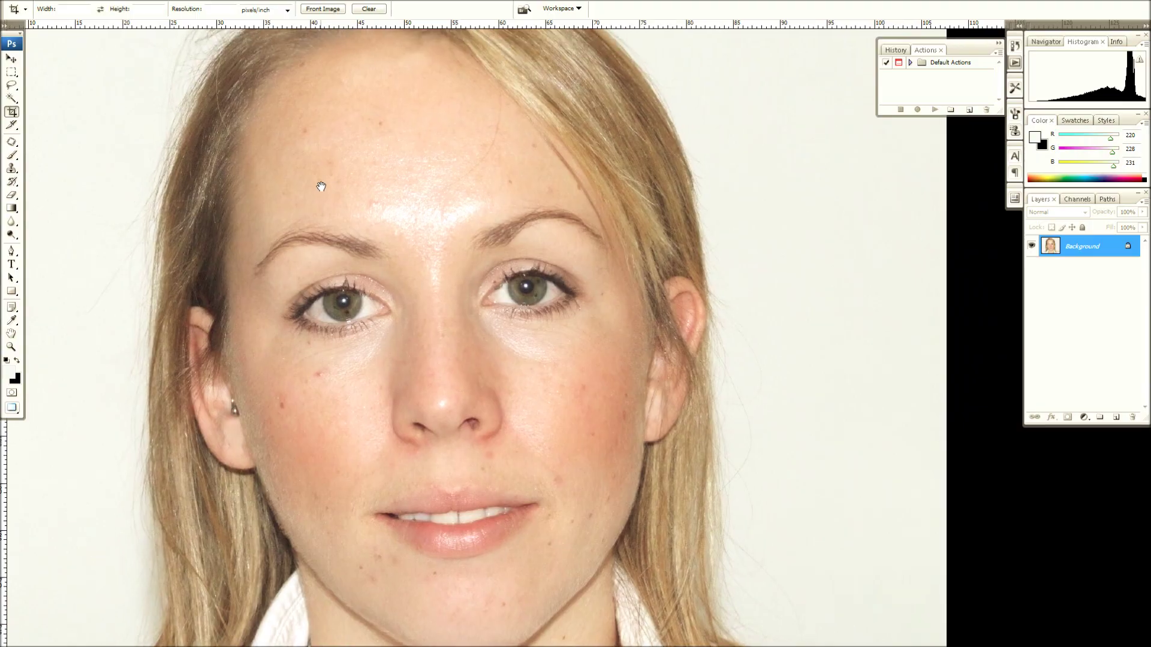
key(ctrl+j)
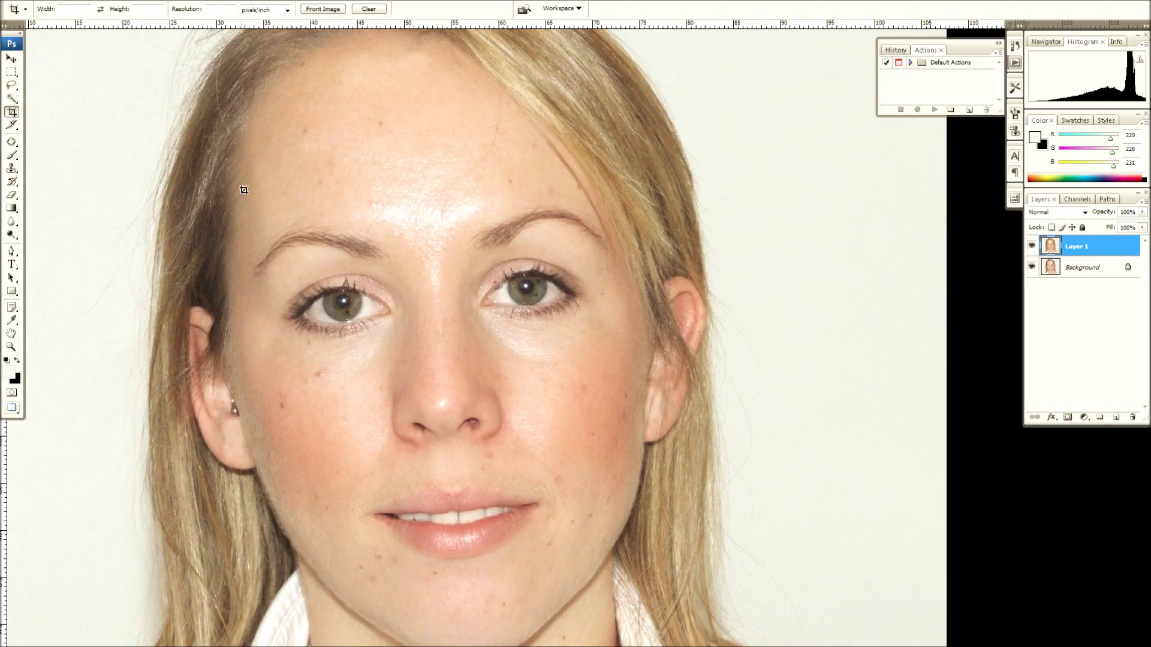
Step: Choose the Patch tool in Source mode for retouching the forehead
scroll(306, 147, up, 2)
scroll(306, 147, up, 2)
mouse_move(359, 112)
mouse_down()
mouse_move(429, 261)
mouse_move(353, 163)
mouse_move(466, 228)
mouse_move(454, 230)
mouse_up()
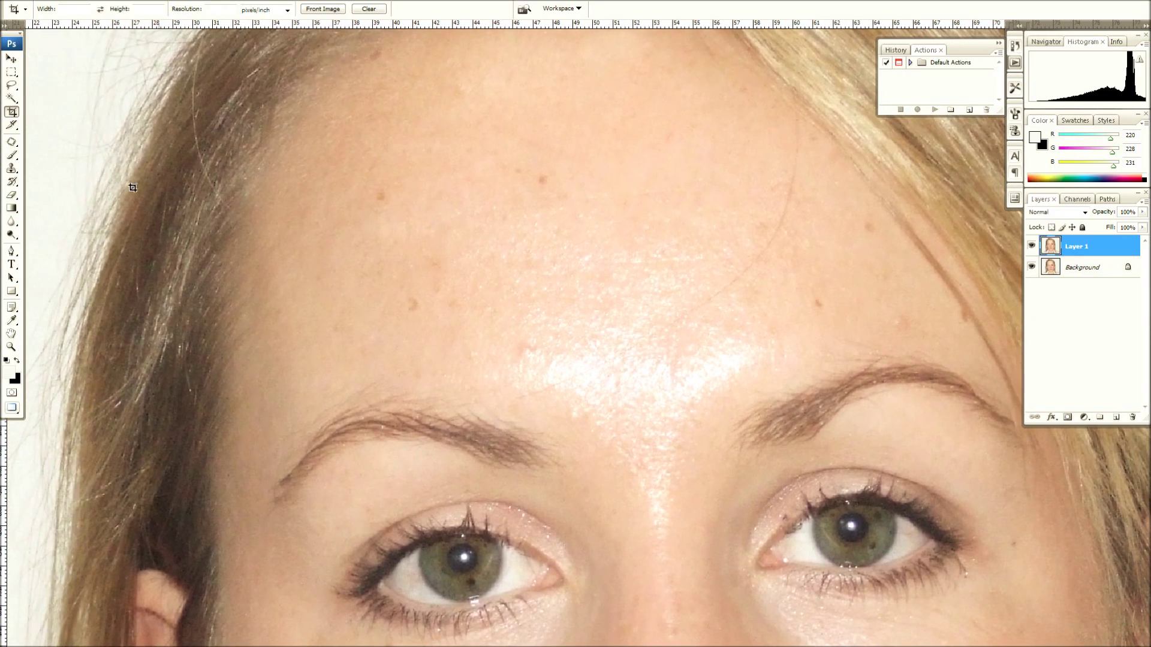
click(12, 143)
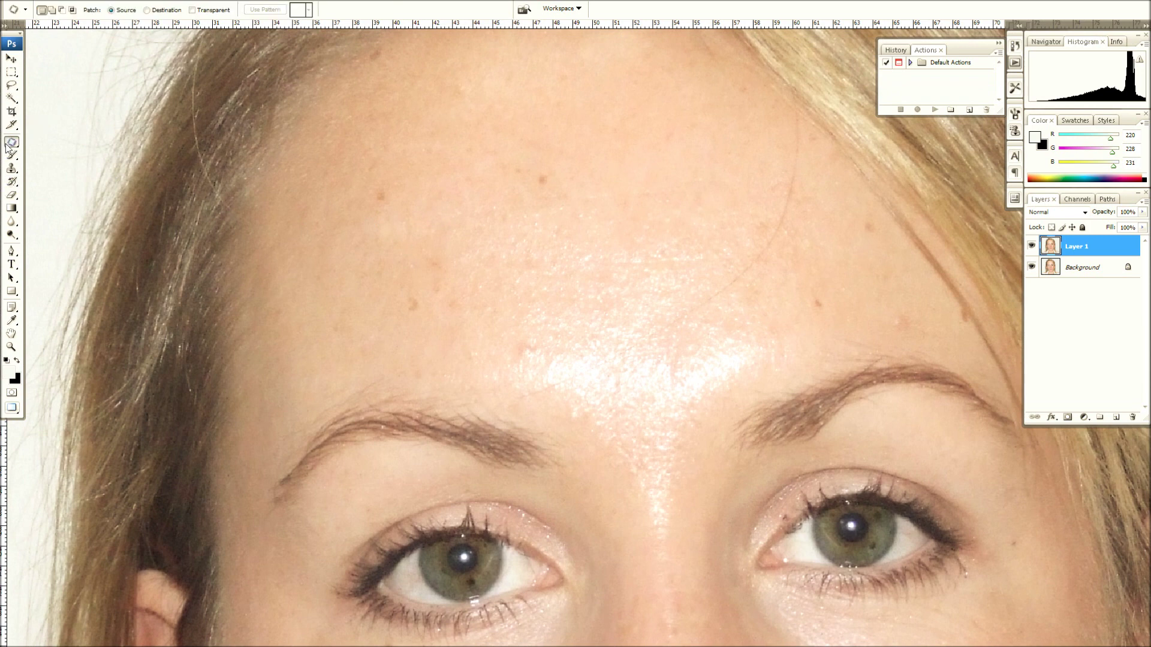
right_click(10, 144)
drag(65, 167, 66, 162)
Step: Patch the moles on the upper left and upper middle of the forehead with clean skin
scroll(446, 205, up, 1)
drag(467, 170, 401, 224)
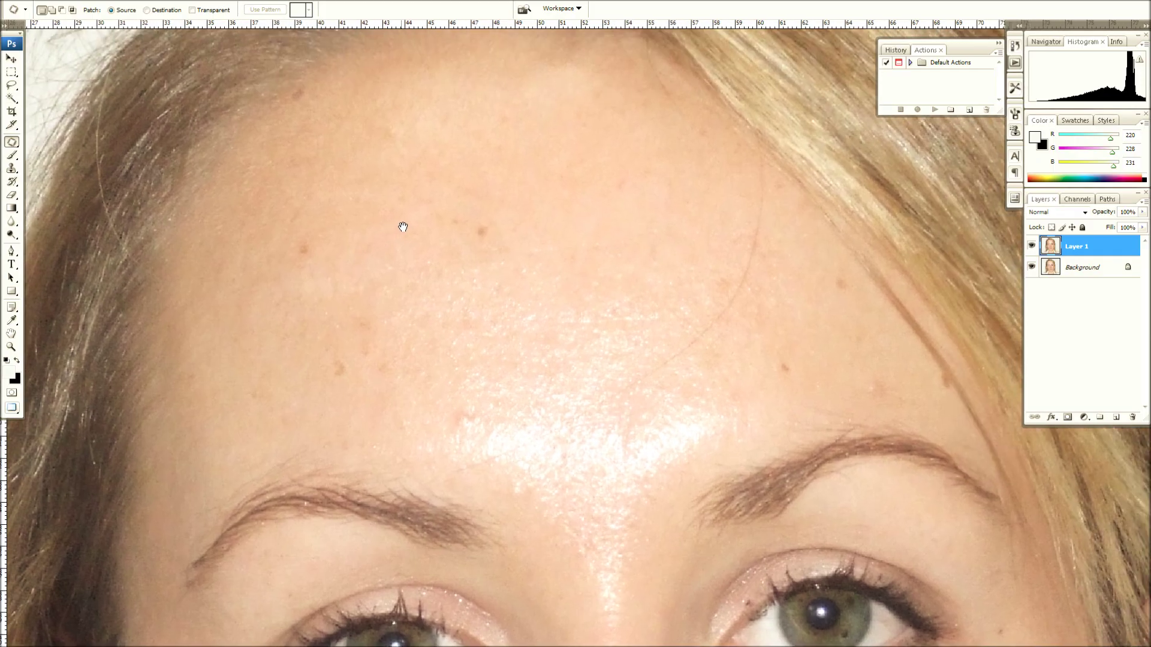
mouse_move(305, 82)
mouse_down()
mouse_move(270, 84)
mouse_move(308, 95)
mouse_move(246, 126)
mouse_up()
key(ctrl+d)
mouse_move(318, 202)
mouse_down()
mouse_move(351, 259)
mouse_move(322, 204)
mouse_up()
drag(318, 237, 369, 146)
key(ctrl+d)
mouse_move(517, 203)
mouse_down()
mouse_move(517, 217)
mouse_move(383, 172)
mouse_up()
key(ctrl+d)
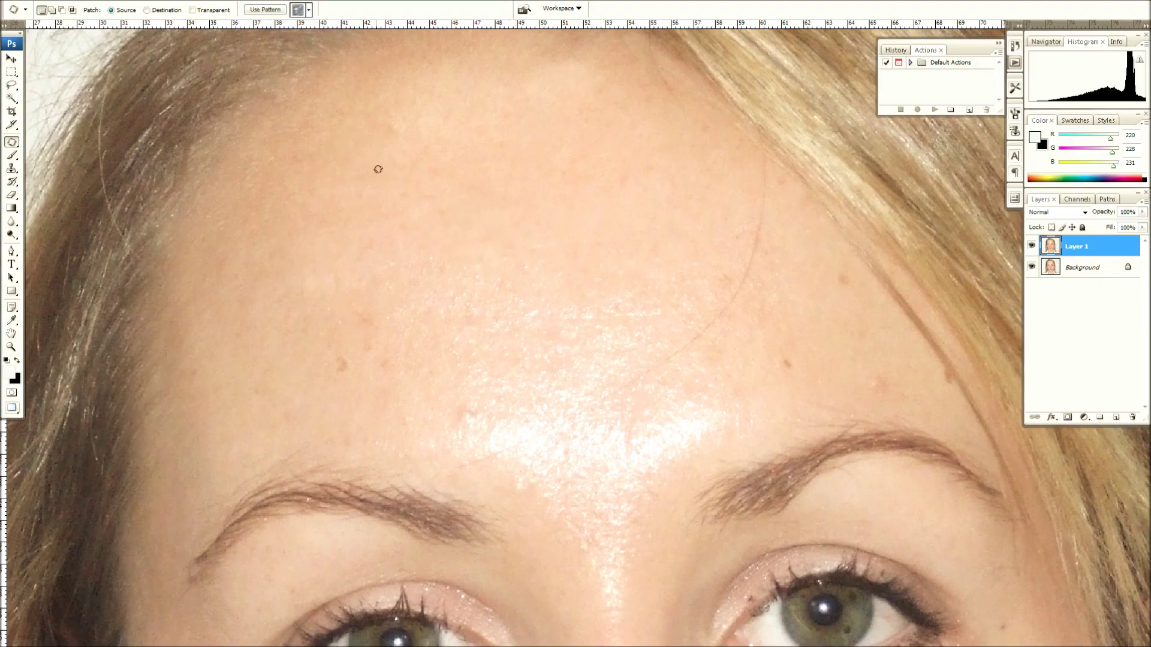
Step: Patch the small spots above the left eyebrow and across the middle of the forehead
mouse_move(519, 285)
mouse_down()
mouse_move(393, 244)
mouse_move(445, 293)
mouse_up()
scroll(591, 239, left, 3)
mouse_move(380, 284)
mouse_down()
mouse_move(415, 150)
mouse_move(424, 175)
mouse_move(457, 185)
mouse_up()
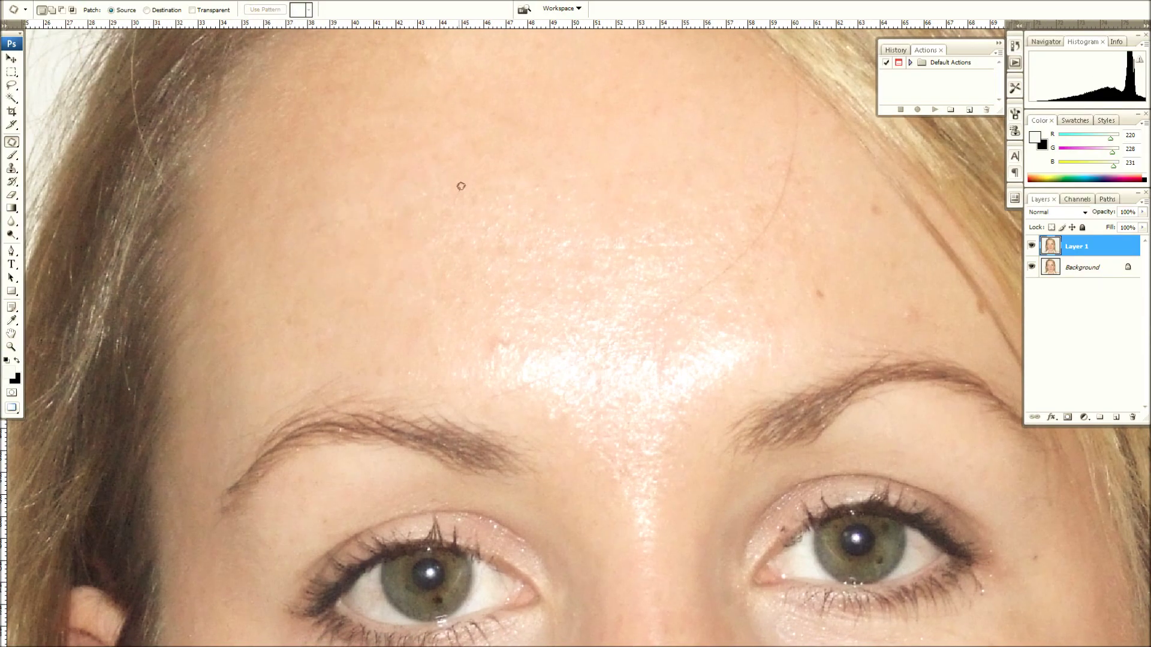
scroll(393, 234, right, 5)
scroll(393, 234, up, 2)
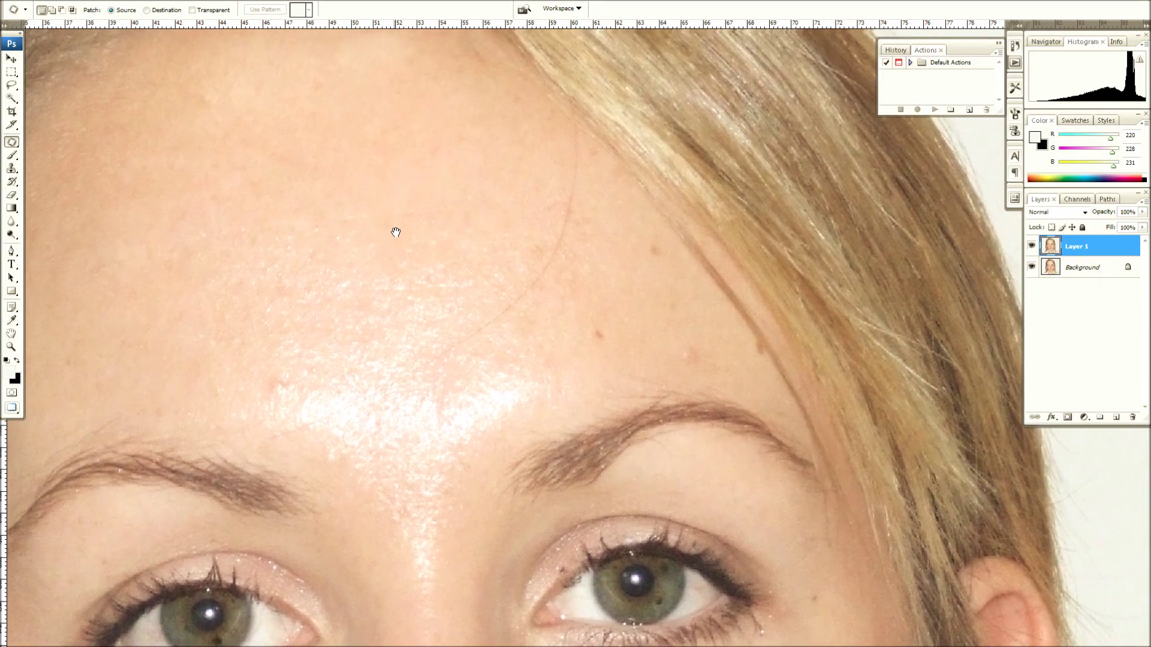
mouse_move(405, 150)
mouse_down()
mouse_move(316, 168)
mouse_move(419, 205)
mouse_up()
drag(361, 178, 234, 178)
drag(296, 215, 400, 268)
mouse_move(395, 141)
mouse_down()
mouse_move(392, 190)
mouse_move(315, 210)
mouse_up()
scroll(316, 211, right, 5)
scroll(316, 210, up, 4)
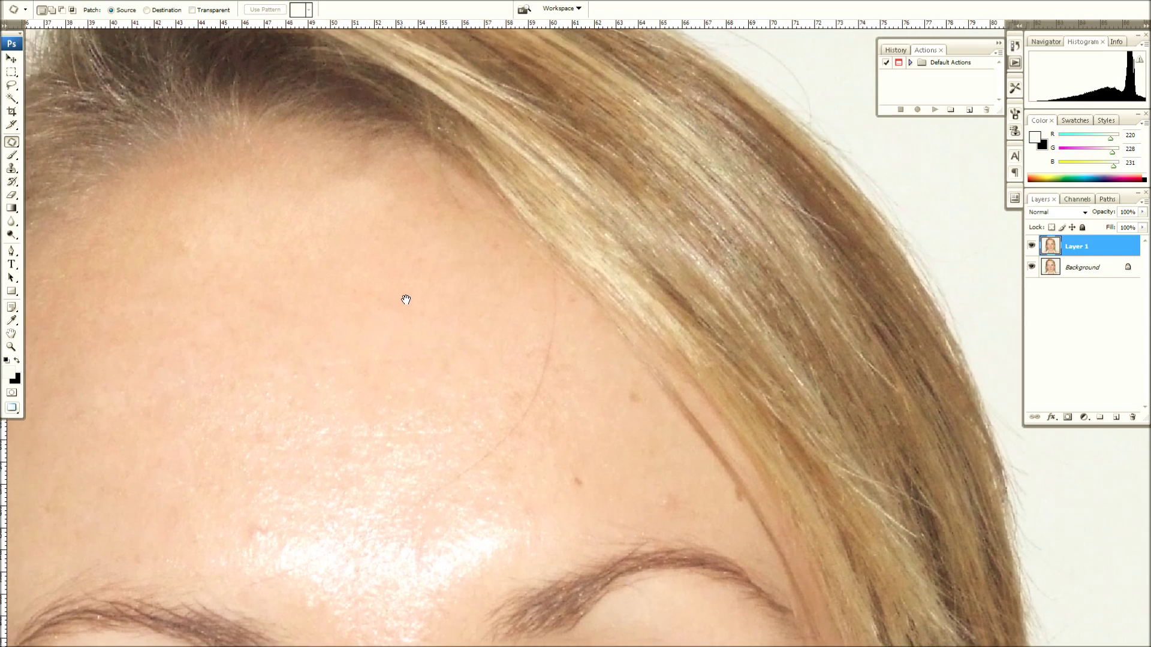
Step: Patch the blemish near the right hairline and the upper end of the stray hair on the forehead
mouse_move(484, 213)
mouse_down()
mouse_move(443, 221)
mouse_move(490, 261)
mouse_up()
mouse_move(467, 243)
mouse_down()
mouse_move(430, 190)
mouse_move(419, 197)
mouse_up()
key(ctrl+d)
drag(413, 352, 378, 267)
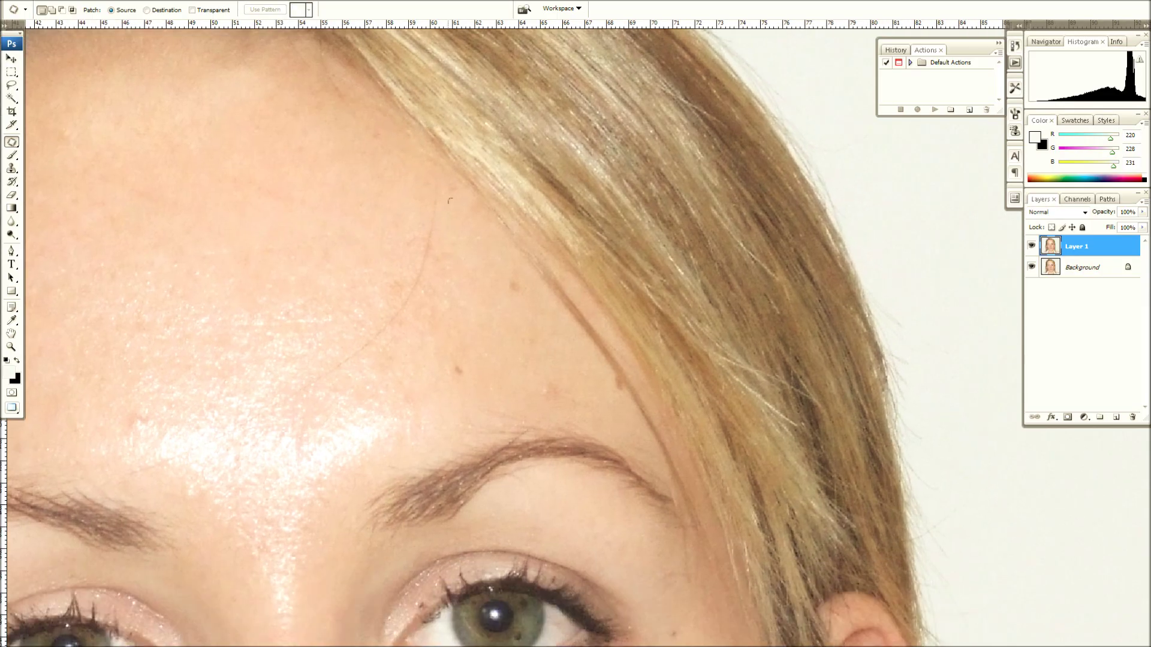
mouse_move(445, 188)
mouse_down()
mouse_move(453, 265)
mouse_move(390, 234)
mouse_up()
key(ctrl+d)
Step: Patch out the remaining length of the stray hair strand crossing the forehead
drag(315, 196, 316, 123)
mouse_move(437, 224)
mouse_down()
mouse_move(298, 185)
mouse_move(309, 103)
mouse_up()
key(ctrl+d)
mouse_move(396, 172)
mouse_down()
mouse_move(378, 237)
mouse_move(393, 176)
mouse_up()
drag(370, 223, 274, 148)
key(ctrl+d)
Step: Patch the moles on the right side of the forehead between the eyebrow and the hairline
drag(356, 209, 311, 267)
mouse_move(438, 243)
mouse_down()
mouse_move(395, 201)
mouse_move(417, 190)
mouse_move(407, 174)
mouse_up()
key(ctrl+d)
key(ctrl+d)
mouse_move(502, 174)
mouse_down()
mouse_move(466, 201)
mouse_move(501, 176)
mouse_up()
drag(482, 188, 440, 153)
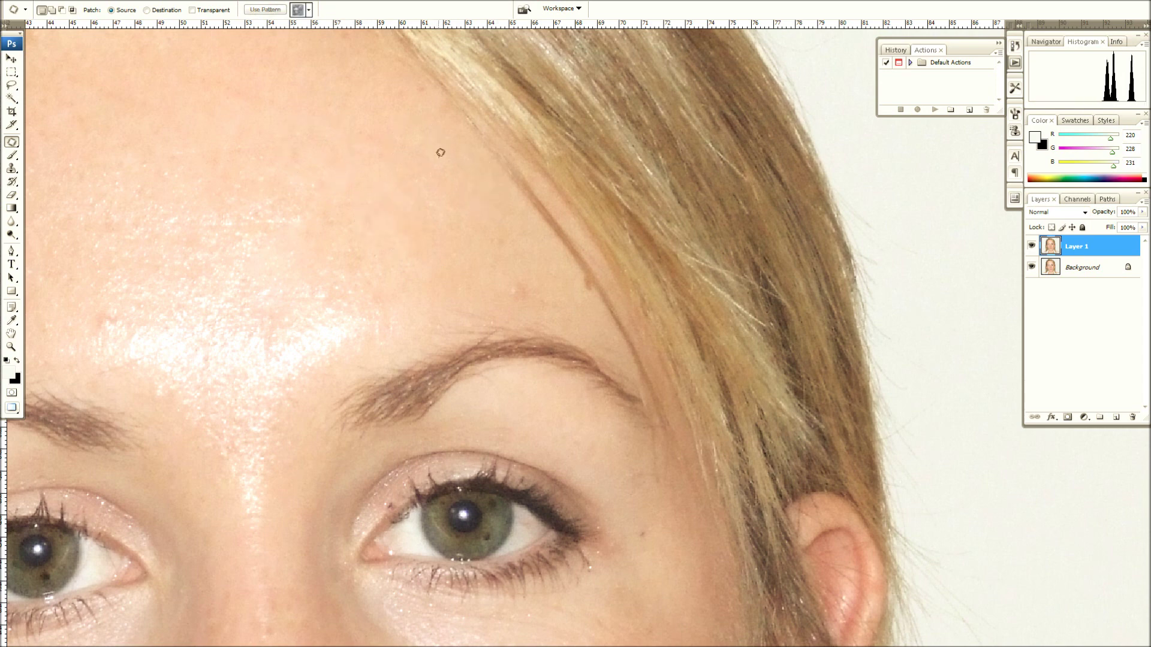
key(ctrl+d)
Step: Patch the faint raised spot just above the arch of the right eyebrow
mouse_move(527, 258)
mouse_down()
mouse_move(471, 221)
mouse_move(477, 276)
mouse_move(486, 255)
mouse_up()
drag(472, 258, 432, 221)
key(ctrl+d)
mouse_move(527, 240)
mouse_down()
mouse_move(486, 220)
mouse_move(471, 236)
mouse_move(510, 241)
mouse_up()
drag(496, 226, 456, 172)
key(ctrl+d)
Step: Patch the faint leftover marks on the left side of the forehead above the eyebrow and near the temple
scroll(367, 195, left, 3)
scroll(367, 196, down, 1)
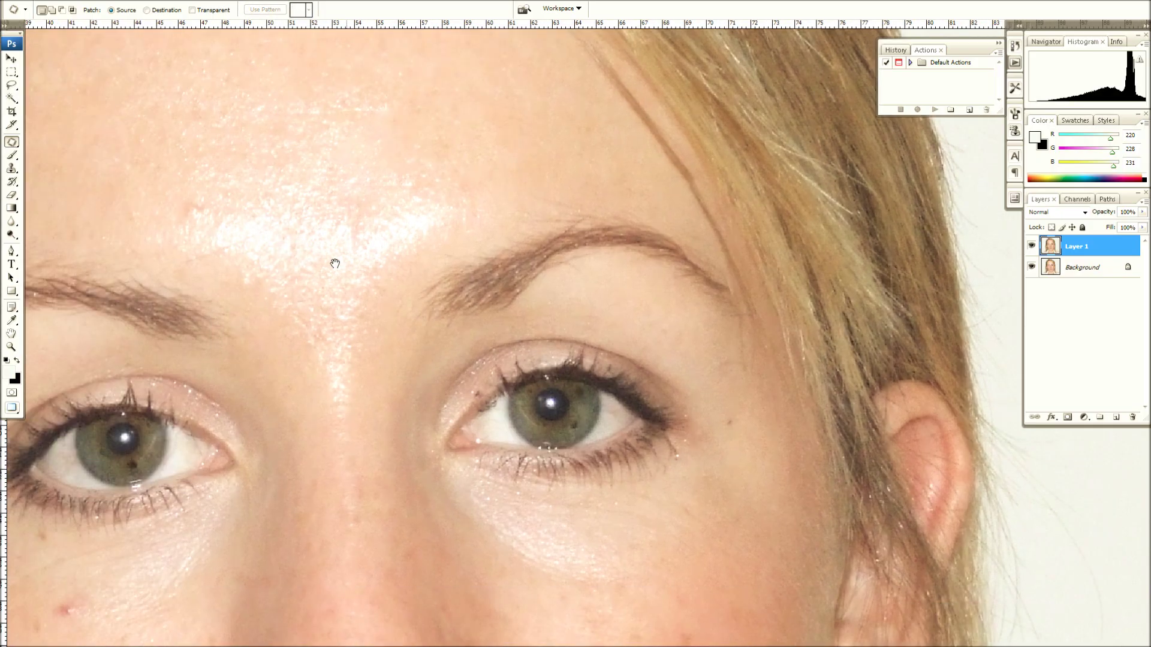
scroll(394, 237, left, 4)
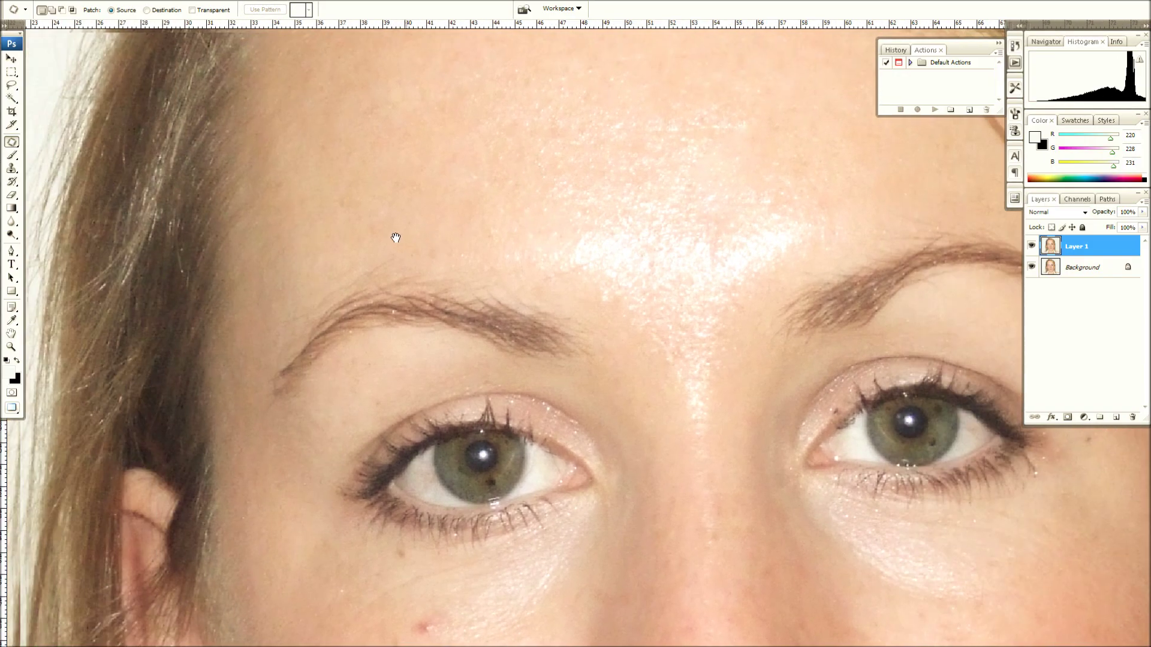
drag(322, 174, 394, 164)
key(ctrl+d)
drag(390, 214, 363, 206)
drag(376, 229, 410, 215)
key(ctrl+d)
drag(293, 230, 343, 239)
drag(335, 179, 345, 141)
key(ctrl+d)
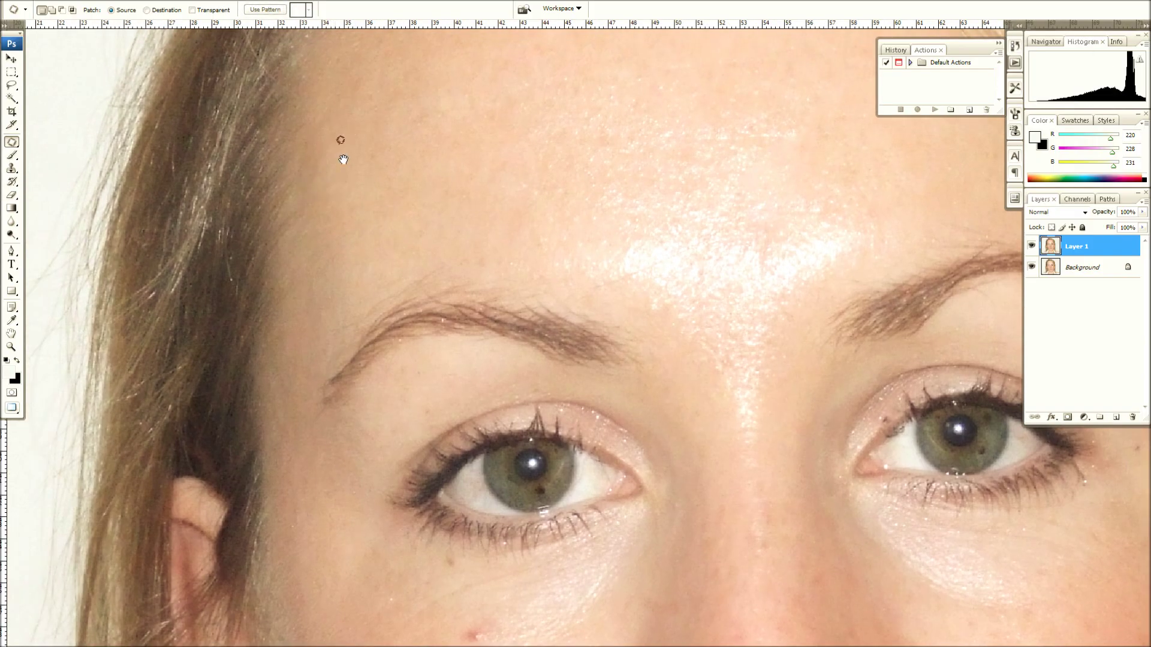
Step: Patch the small mole beside the outer corner of the right eye
mouse_move(597, 478)
mouse_down()
mouse_move(577, 316)
mouse_move(315, 225)
mouse_up()
mouse_move(655, 347)
mouse_down()
mouse_move(277, 331)
mouse_move(211, 372)
mouse_up()
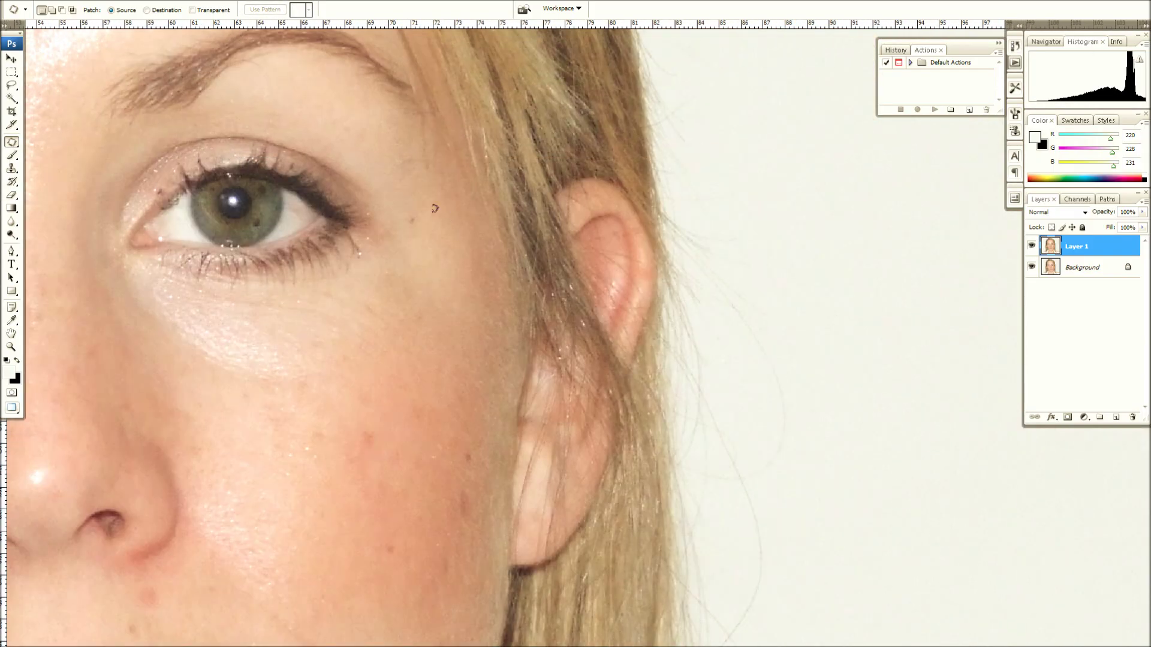
drag(413, 206, 428, 289)
key(ctrl+d)
Step: Patch the red spots in the middle of the right cheek
mouse_move(378, 406)
mouse_down()
mouse_move(416, 263)
mouse_move(436, 311)
mouse_up()
drag(409, 306, 424, 237)
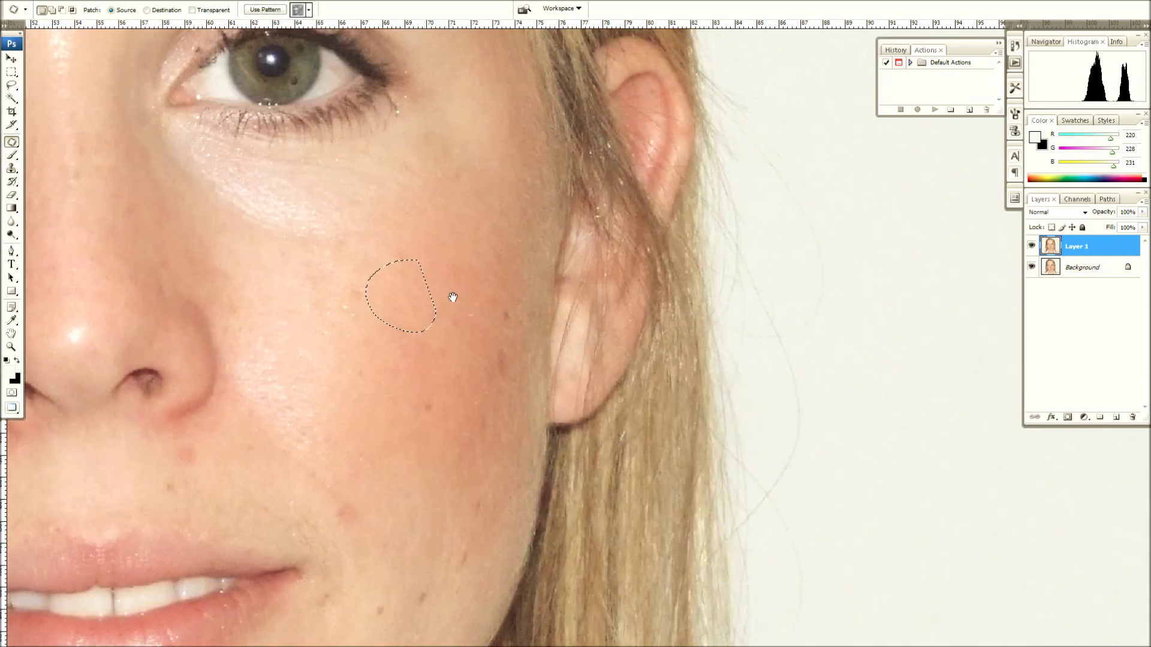
key(ctrl+d)
scroll(420, 327, down, 1)
scroll(420, 326, right, 1)
mouse_move(400, 331)
mouse_down()
mouse_move(402, 380)
mouse_move(401, 333)
mouse_up()
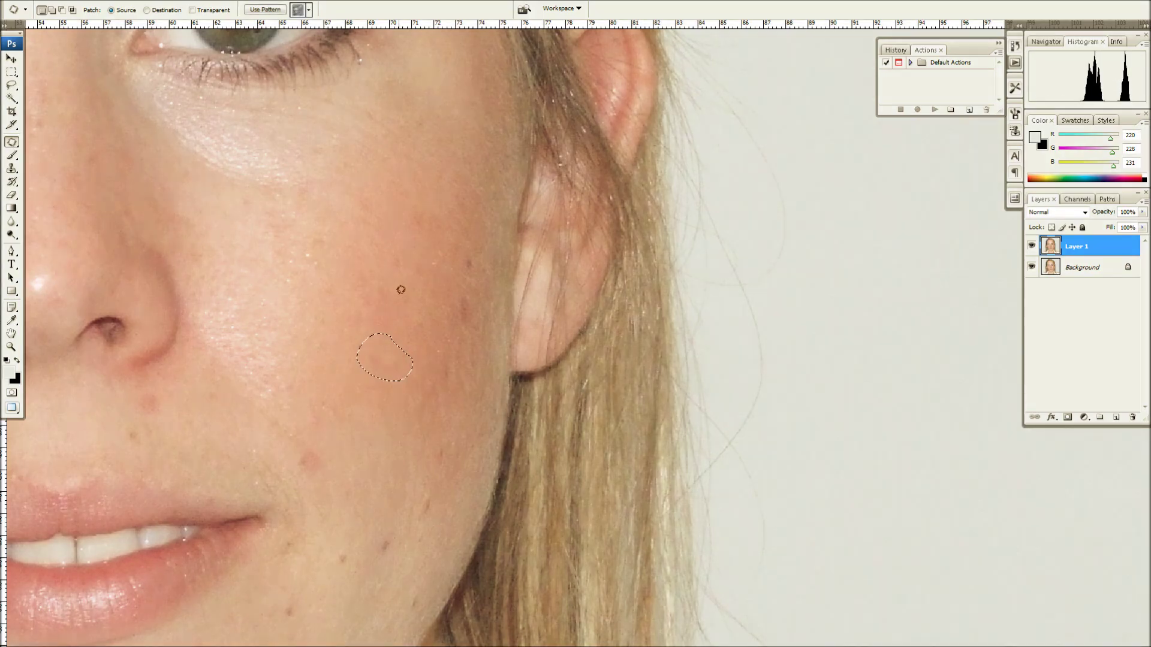
scroll(416, 323, right, 1)
scroll(416, 323, down, 1)
mouse_move(403, 242)
mouse_down()
mouse_move(388, 239)
mouse_move(404, 244)
mouse_up()
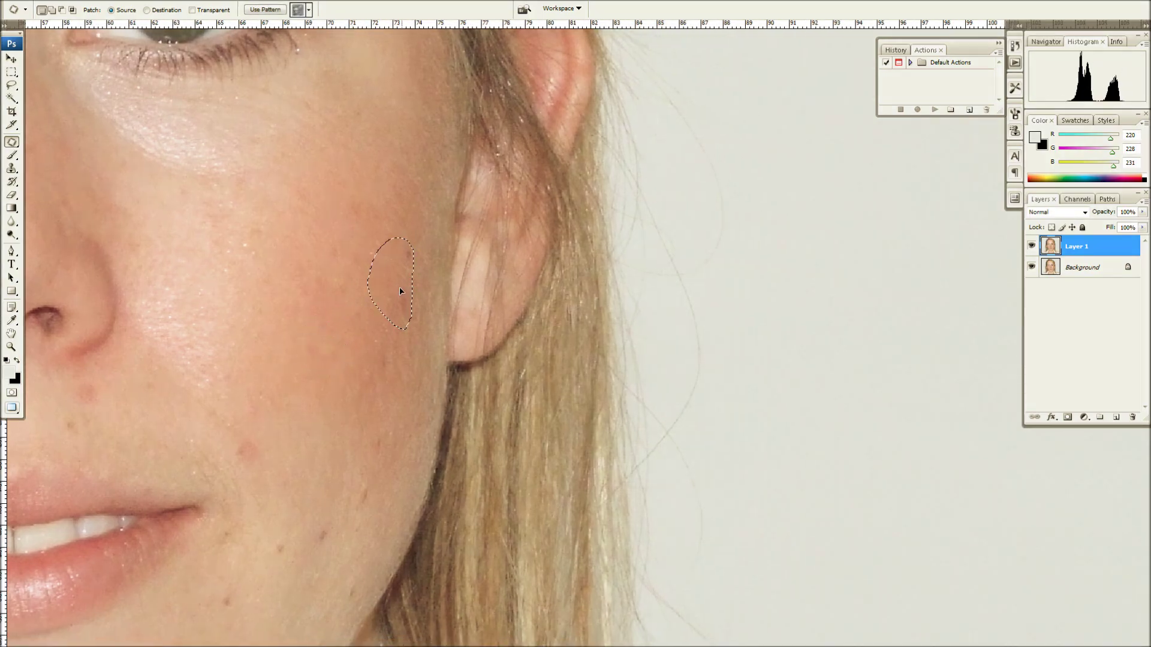
Step: Patch the dark spots along the outer edge of the right cheek near the ear
key(ctrl+d)
mouse_move(401, 293)
mouse_down()
mouse_move(353, 296)
mouse_move(427, 288)
mouse_up()
mouse_move(335, 209)
mouse_down()
mouse_move(322, 254)
mouse_move(336, 211)
mouse_up()
drag(337, 254, 365, 195)
key(ctrl+d)
mouse_move(455, 242)
mouse_down()
mouse_move(414, 234)
mouse_move(421, 254)
mouse_move(440, 212)
mouse_up()
drag(426, 244, 425, 159)
key(ctrl+d)
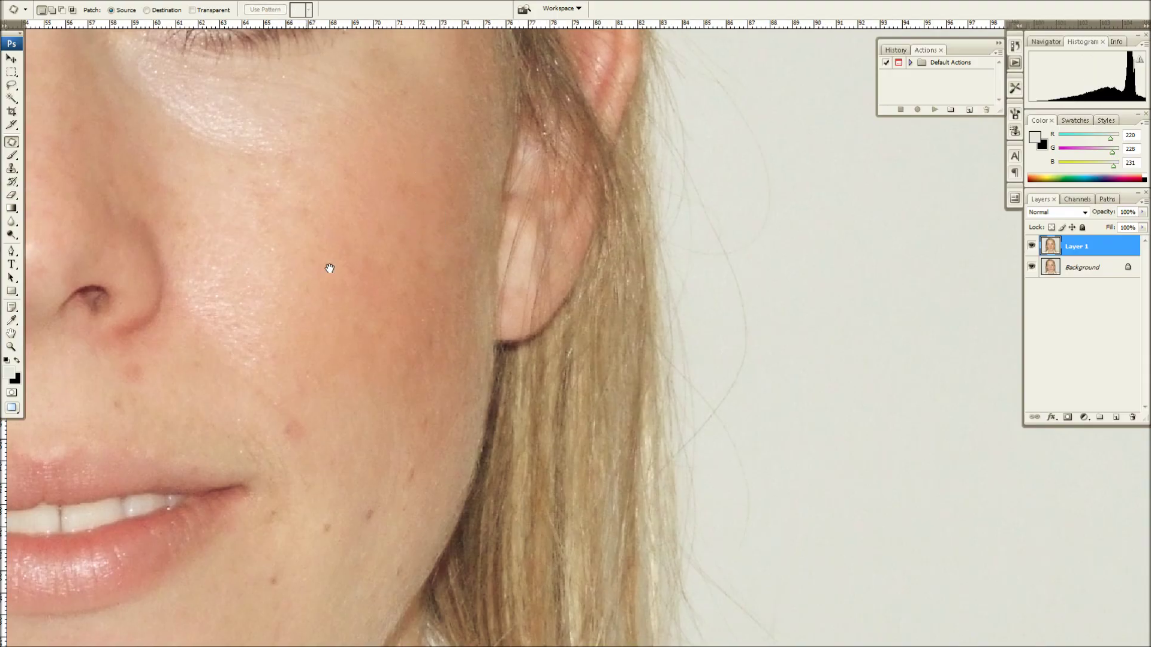
Step: Patch the pink blemish and the moles on the lower right cheek beside the mouth
drag(247, 259, 421, 309)
drag(386, 247, 392, 182)
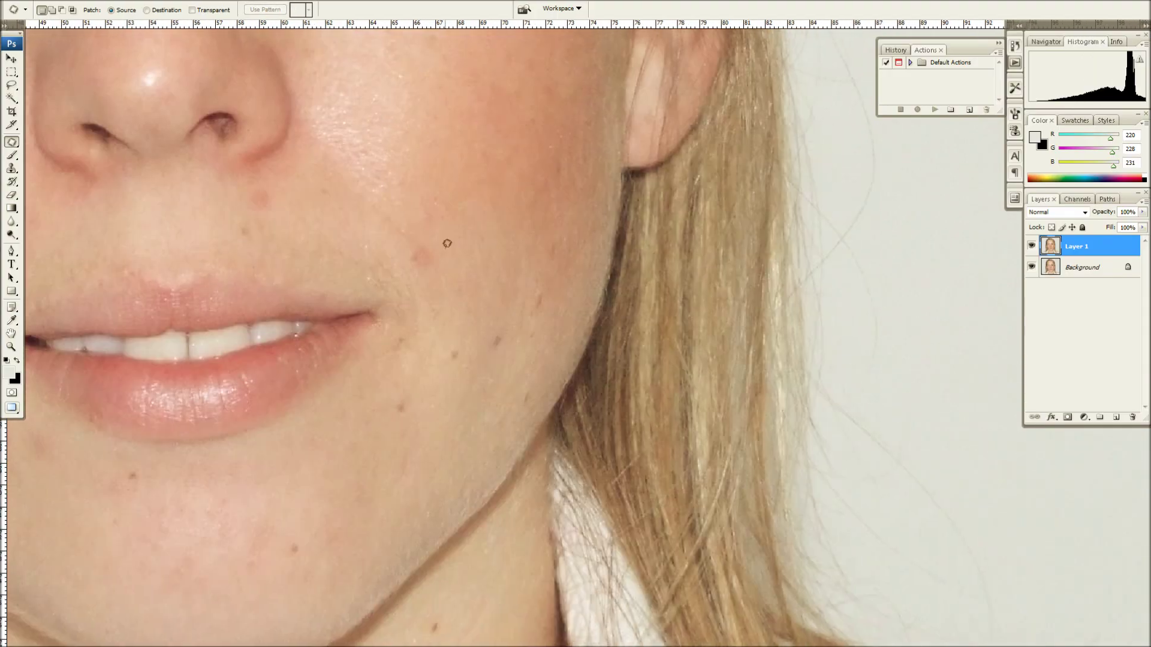
drag(440, 239, 461, 272)
key(ctrl+d)
drag(500, 290, 432, 251)
mouse_move(498, 187)
mouse_down()
mouse_move(498, 278)
mouse_move(433, 243)
mouse_move(421, 263)
mouse_move(414, 155)
mouse_up()
key(ctrl+d)
key(ctrl+d)
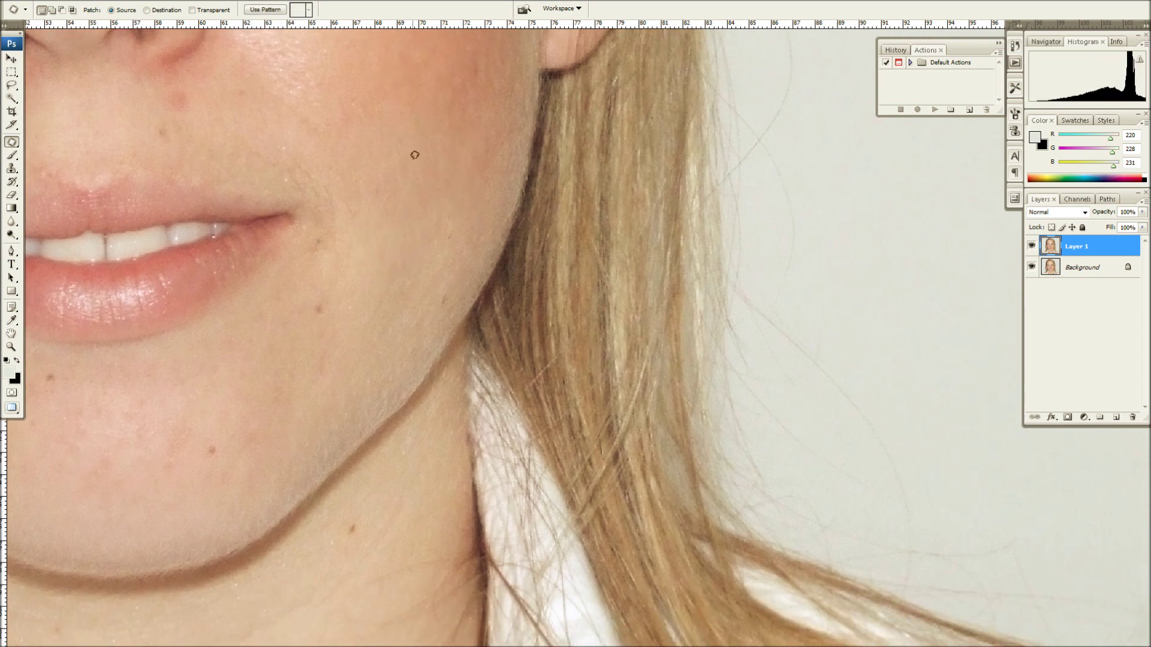
Step: Patch the marks next to the right mouth corner and the mole below it
mouse_move(330, 237)
mouse_down()
mouse_move(378, 214)
mouse_move(395, 239)
mouse_move(423, 181)
mouse_up()
key(ctrl+d)
mouse_move(369, 258)
mouse_down()
mouse_move(342, 289)
mouse_move(377, 278)
mouse_up()
drag(359, 264, 414, 202)
key(ctrl+d)
drag(499, 254, 462, 221)
key(ctrl+d)
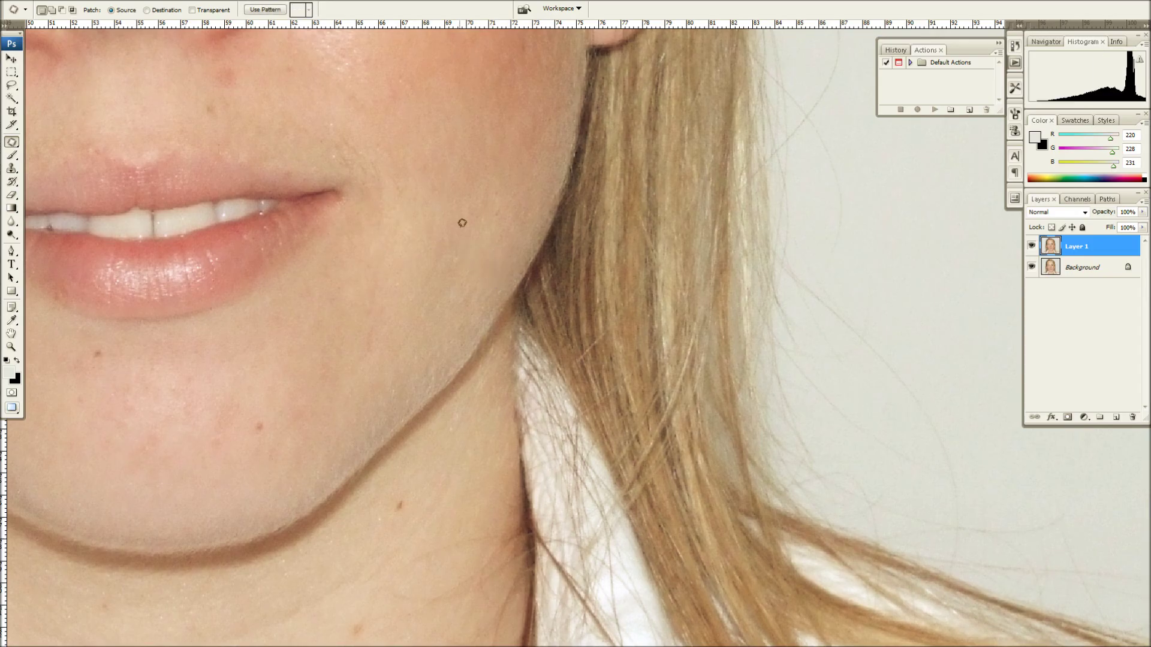
Step: Patch the spot near the right jawline and the mole on the right side of the chin
mouse_move(506, 190)
mouse_down()
mouse_move(512, 226)
mouse_move(513, 214)
mouse_up()
drag(507, 211, 529, 153)
key(ctrl+d)
scroll(420, 261, down, 1)
scroll(421, 261, left, 1)
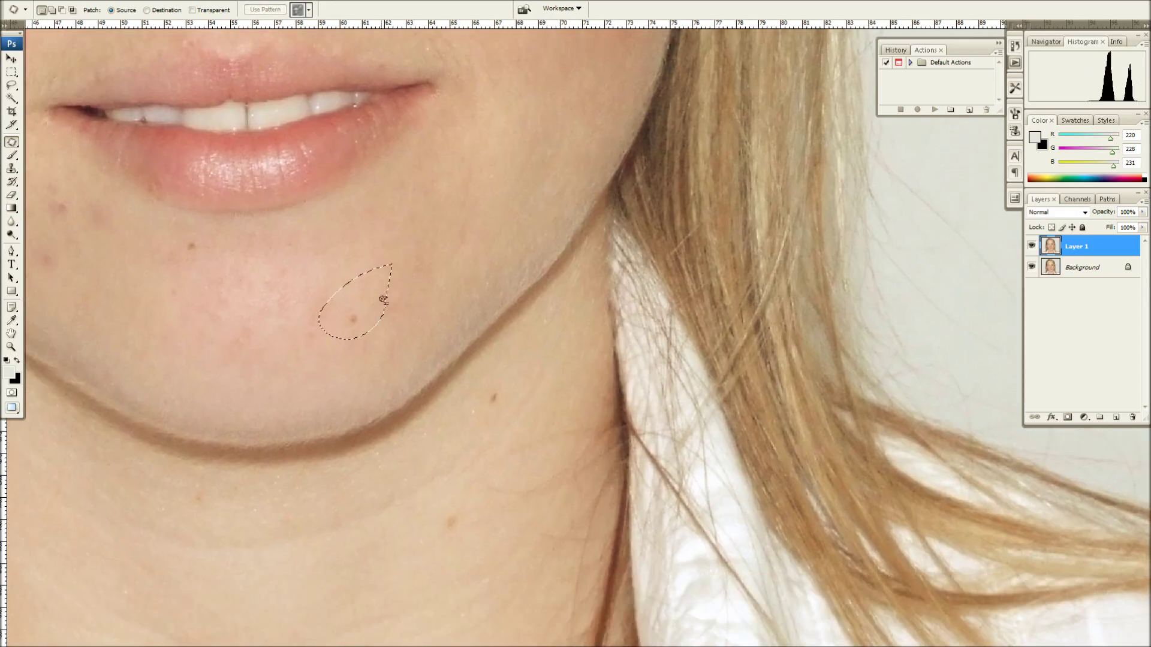
key(ctrl+d)
mouse_move(383, 299)
mouse_down()
mouse_move(484, 203)
mouse_move(452, 256)
mouse_up()
key(ctrl+d)
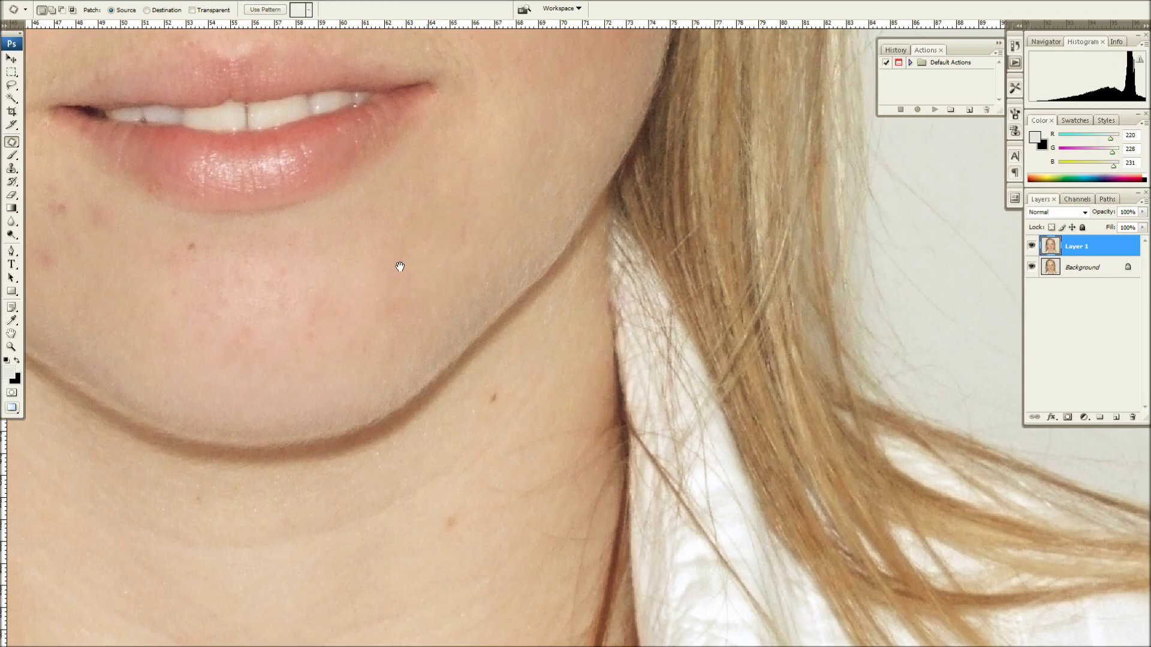
Step: Patch the reddish marks on the middle and right of the chin
drag(306, 290, 453, 237)
drag(476, 289, 442, 209)
drag(431, 255, 570, 196)
key(ctrl+d)
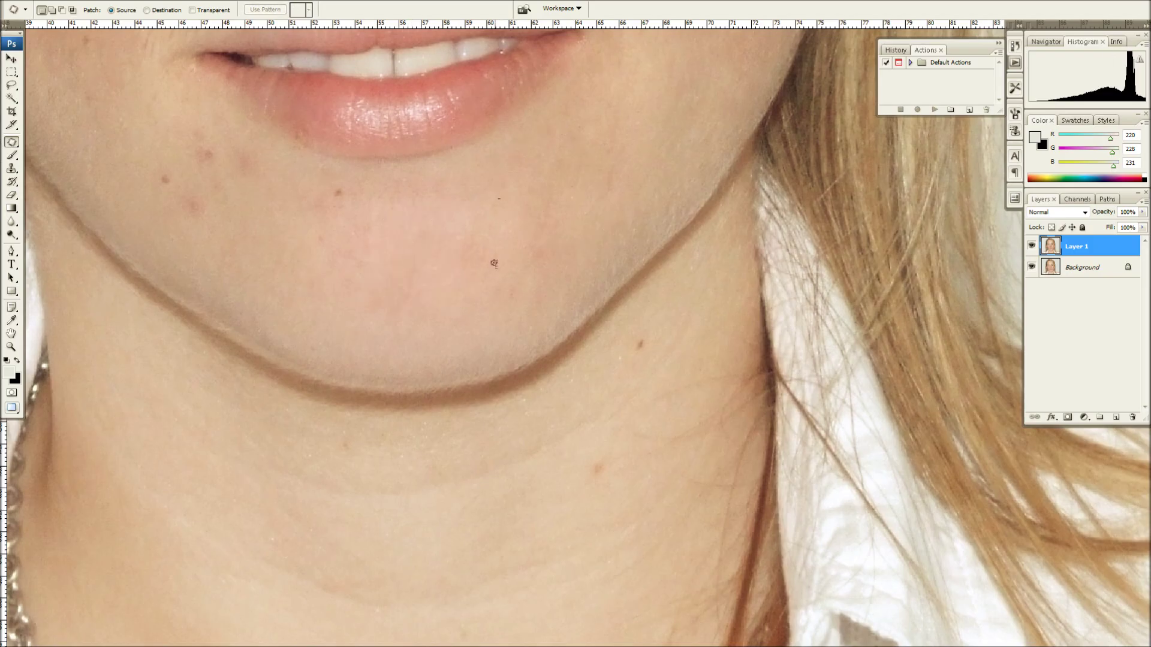
drag(494, 263, 497, 201)
drag(477, 249, 553, 208)
key(ctrl+d)
Step: Patch the mole below the lower lip and the blemishes on the left part of the chin
drag(353, 202, 458, 219)
drag(445, 272, 459, 197)
drag(447, 235, 544, 257)
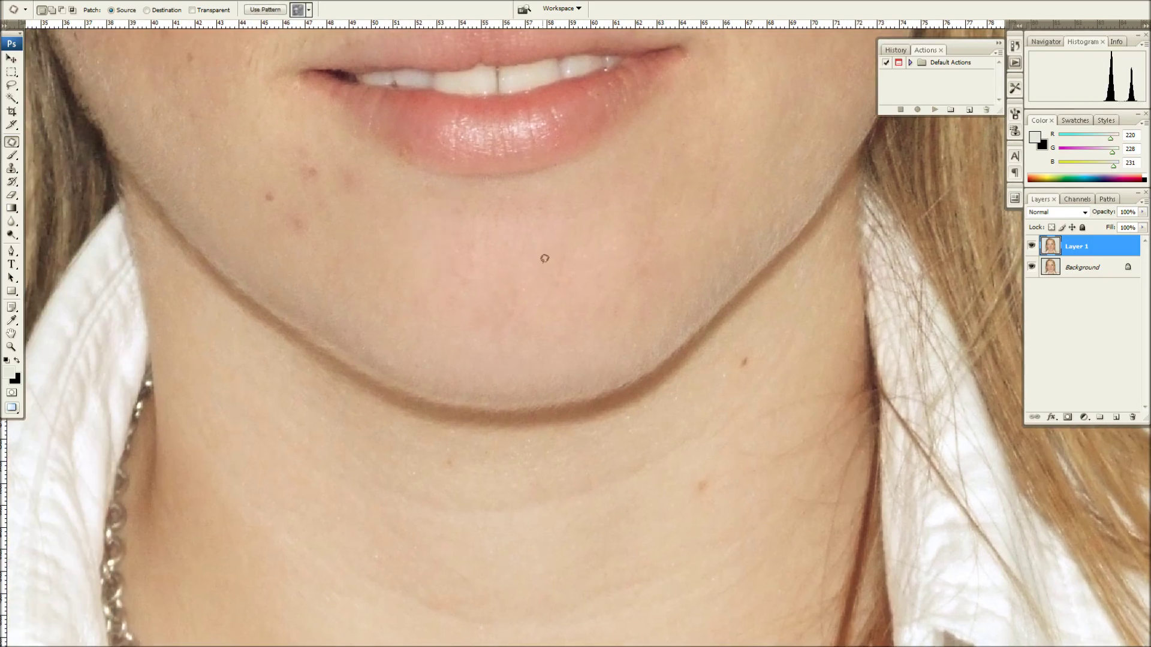
key(ctrl+d)
drag(403, 224, 496, 258)
drag(446, 189, 503, 230)
key(ctrl+d)
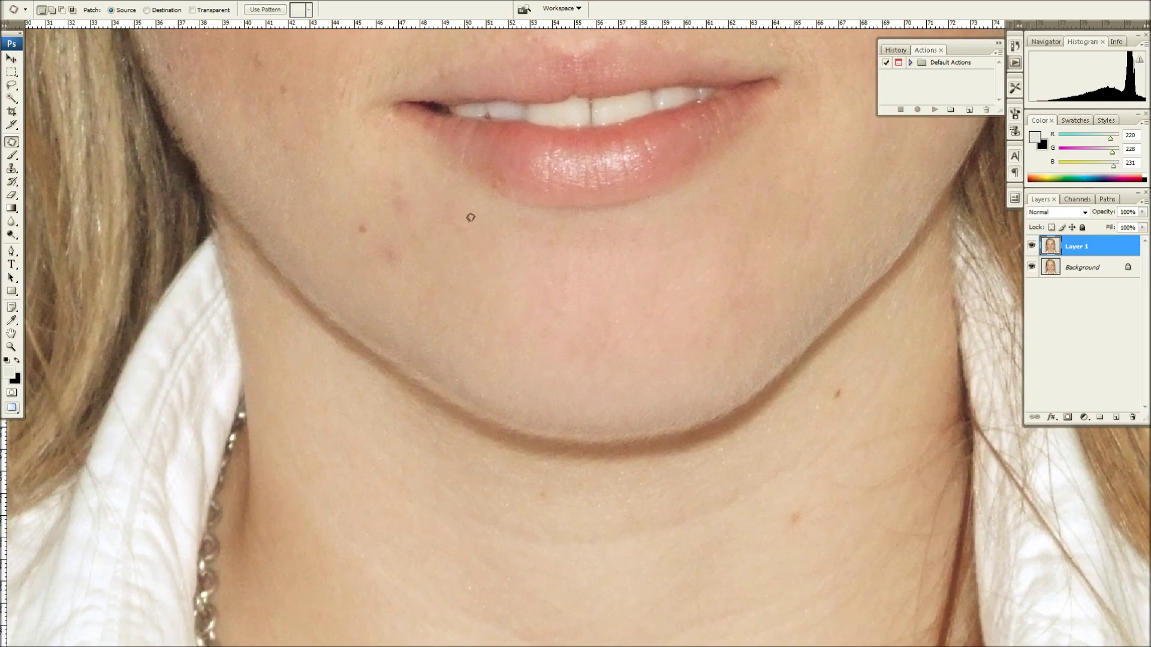
Step: Patch the cluster of blemishes between the left mouth corner and the jawline
drag(360, 221, 462, 272)
mouse_move(430, 259)
mouse_down()
mouse_move(517, 312)
mouse_move(493, 316)
mouse_move(516, 332)
mouse_move(510, 369)
mouse_move(462, 329)
mouse_up()
key(ctrl+d)
key(ctrl+d)
mouse_move(489, 272)
mouse_down()
mouse_move(487, 329)
mouse_move(422, 267)
mouse_move(443, 300)
mouse_up()
key(ctrl+d)
Step: Patch the small spots on the lower left cheek beside the mouth
mouse_move(535, 250)
mouse_down()
mouse_move(547, 230)
mouse_move(634, 359)
mouse_up()
click(566, 263)
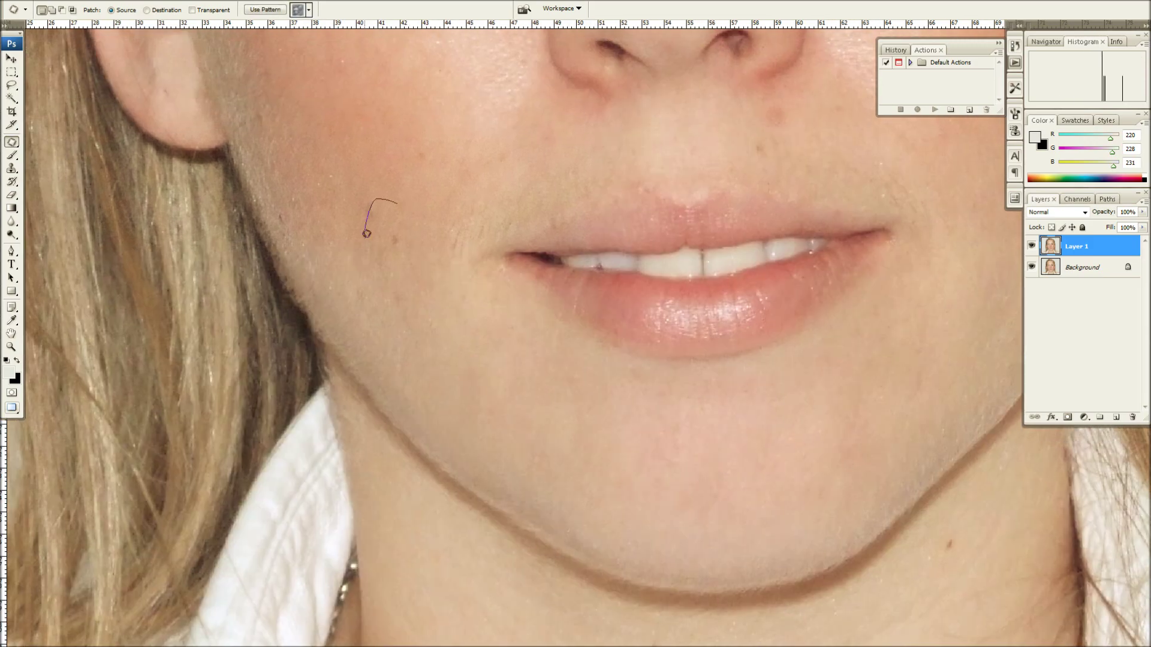
drag(366, 233, 407, 210)
mouse_move(403, 233)
mouse_down()
mouse_move(419, 157)
mouse_move(352, 216)
mouse_move(381, 191)
mouse_up()
key(ctrl+d)
drag(366, 206, 393, 146)
key(ctrl+d)
mouse_move(405, 265)
mouse_down()
mouse_move(371, 254)
mouse_move(427, 194)
mouse_up()
drag(420, 231, 348, 220)
key(ctrl+d)
Step: Patch the red spot under the nose and the small mole above the upper lip
drag(455, 292, 427, 353)
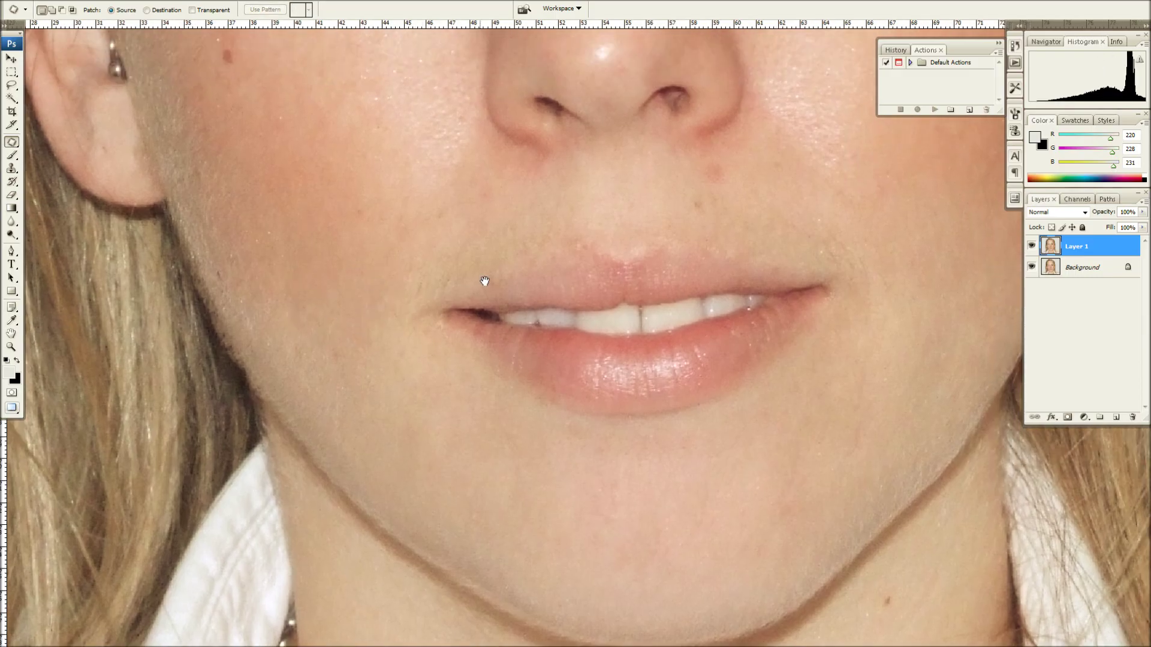
drag(484, 281, 375, 334)
drag(570, 227, 619, 210)
mouse_move(605, 223)
mouse_down()
mouse_move(663, 216)
mouse_move(583, 272)
mouse_move(591, 241)
mouse_up()
drag(585, 255, 627, 254)
key(ctrl+d)
drag(618, 207, 621, 213)
drag(606, 224, 652, 235)
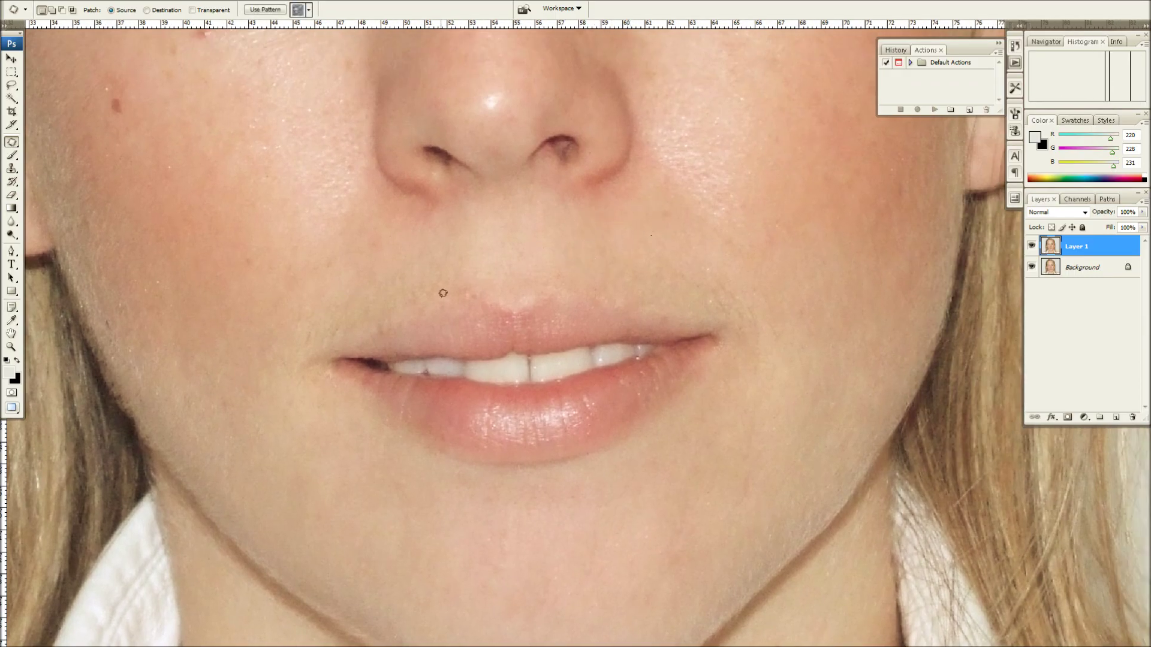
Step: Patch the small spot above the left half of the upper lip and a blemish on the left cheek below the eye
mouse_move(441, 300)
mouse_down()
mouse_move(435, 316)
mouse_move(417, 318)
mouse_up()
key(ctrl+d)
mouse_move(249, 247)
mouse_down()
mouse_move(372, 270)
mouse_move(447, 399)
mouse_up()
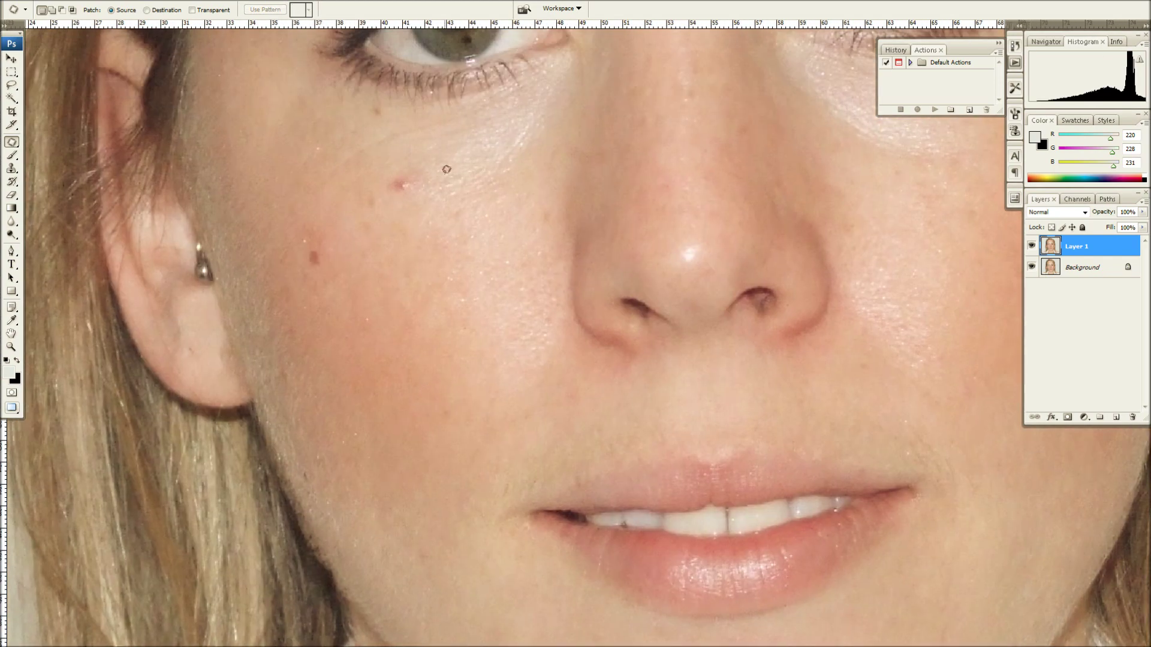
drag(416, 211, 411, 151)
key(ctrl+d)
Step: Patch the red spot and the small marks on the left cheek below the eye, leaving no active selection
mouse_move(400, 185)
mouse_down()
mouse_move(469, 265)
mouse_move(417, 270)
mouse_move(432, 228)
mouse_up()
drag(424, 257, 483, 342)
key(ctrl+d)
drag(401, 181, 382, 219)
key(ctrl+d)
drag(365, 268, 406, 217)
drag(383, 242, 461, 308)
key(ctrl+d)
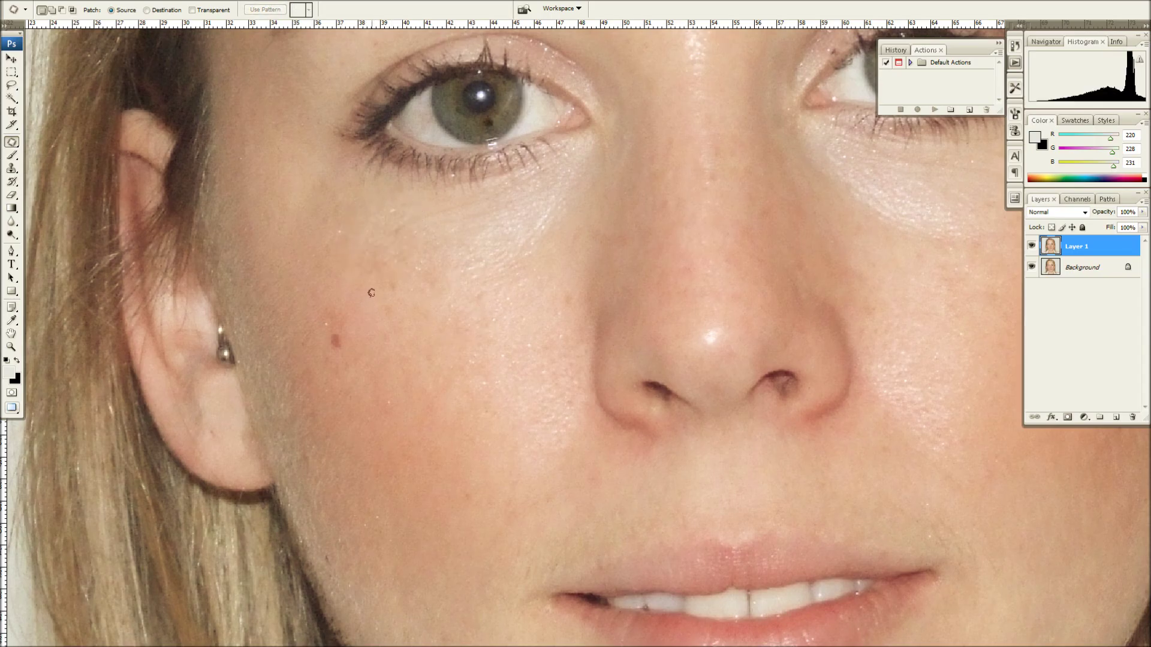
key(ctrl+z)
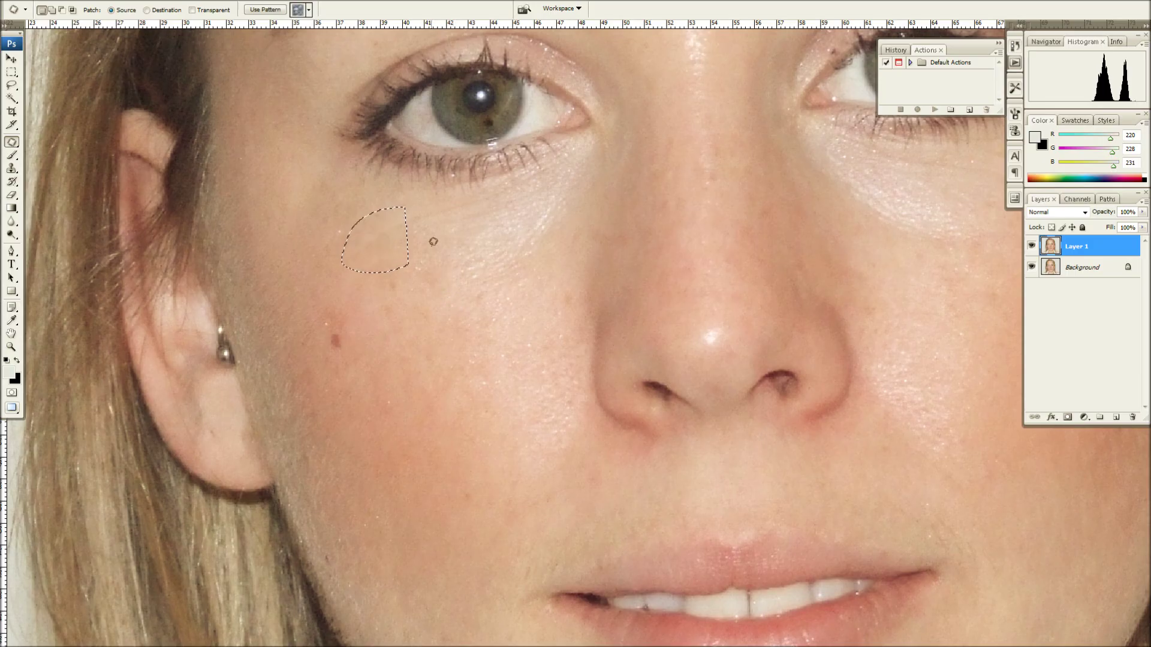
key(ctrl+d)
Step: Patch the dark mole and the surrounding small spots on the outer left cheek
mouse_move(399, 319)
mouse_down()
mouse_move(433, 252)
mouse_move(395, 301)
mouse_move(406, 287)
mouse_up()
mouse_move(382, 273)
mouse_down()
mouse_move(429, 281)
mouse_move(450, 361)
mouse_up()
key(ctrl+d)
mouse_move(427, 334)
mouse_down()
mouse_move(419, 278)
mouse_move(394, 356)
mouse_up()
key(ctrl+d)
mouse_move(383, 237)
mouse_down()
mouse_move(363, 237)
mouse_move(395, 288)
mouse_up()
drag(378, 262, 395, 353)
key(ctrl+d)
Step: Patch the faint spots on the skin under the left eye and beside the nose
drag(466, 241, 472, 245)
drag(477, 280, 468, 356)
key(ctrl+d)
drag(558, 258, 539, 297)
drag(537, 276, 473, 298)
key(ctrl+d)
Step: Patch the blemishes around the base of the left nostril with smooth cheek skin
drag(469, 395, 365, 293)
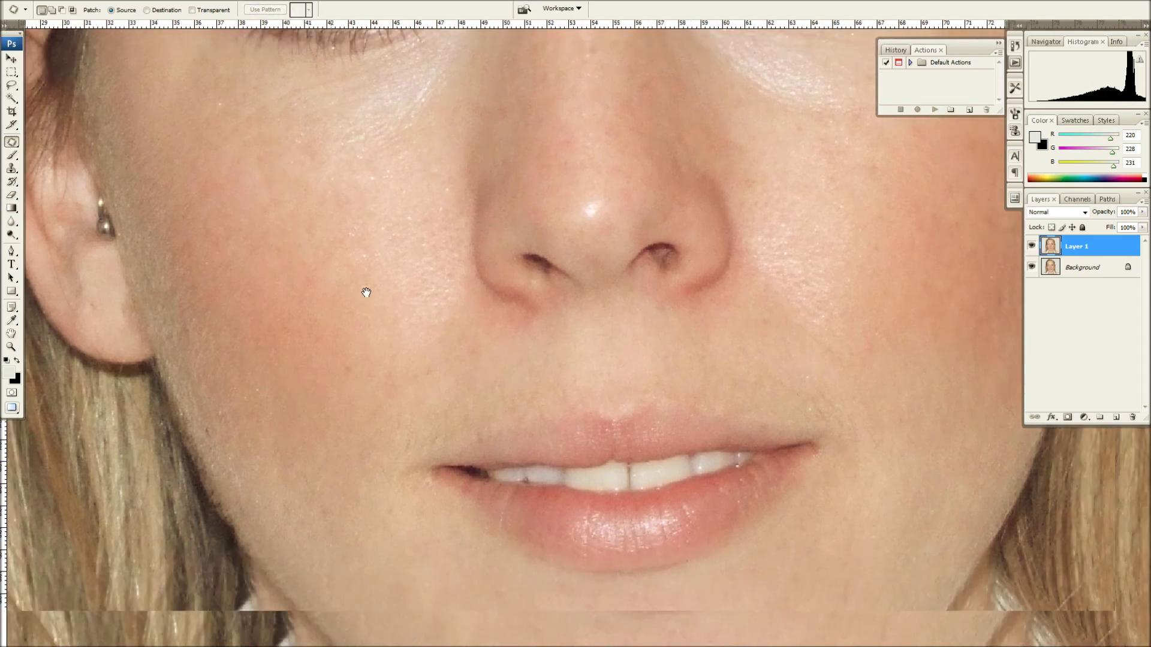
mouse_move(473, 376)
mouse_down()
mouse_move(426, 360)
mouse_move(406, 379)
mouse_up()
drag(471, 316, 465, 346)
drag(443, 336, 351, 339)
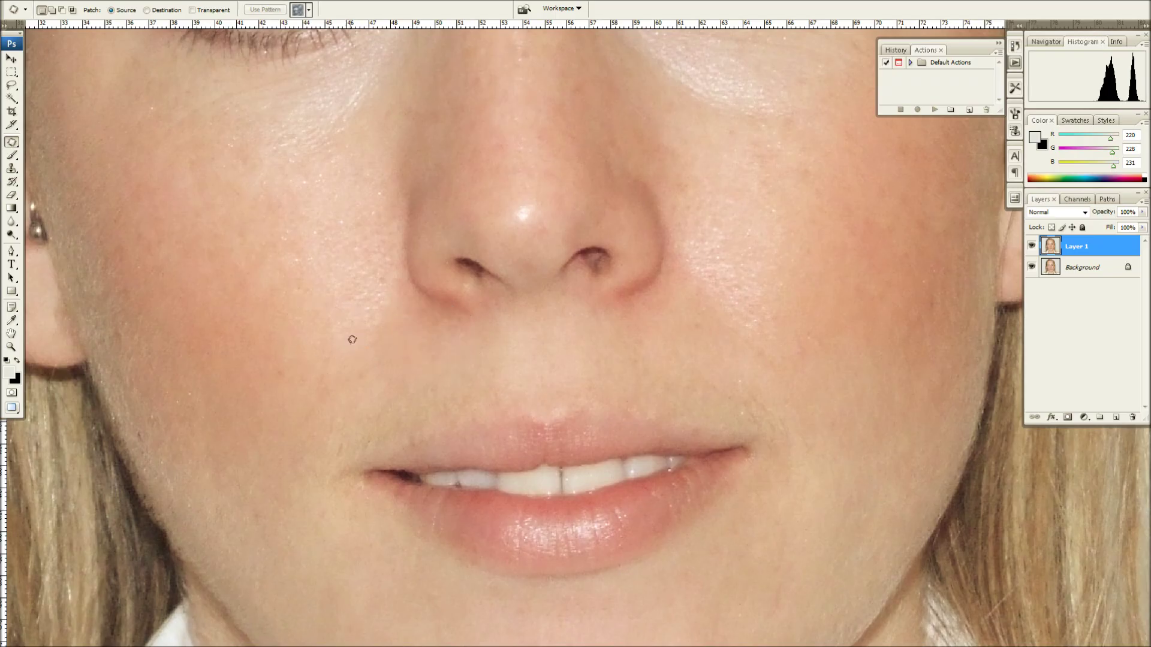
key(ctrl+d)
drag(389, 303, 449, 316)
drag(422, 332, 334, 340)
key(ctrl+d)
Step: Patch the blemishes below and beside the base of the right nostril
drag(513, 376, 363, 366)
drag(491, 342, 507, 306)
drag(484, 320, 442, 347)
key(ctrl+d)
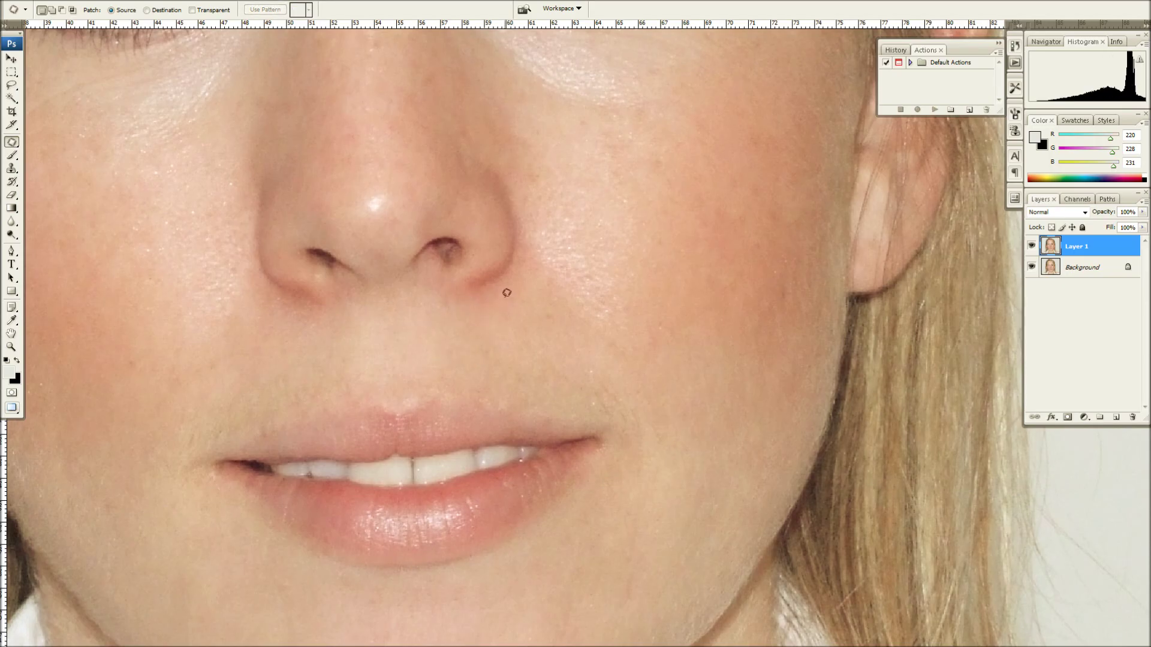
mouse_move(506, 293)
mouse_down()
mouse_move(513, 333)
mouse_move(571, 349)
mouse_up()
key(ctrl+d)
mouse_move(564, 278)
mouse_down()
mouse_move(586, 321)
mouse_move(596, 241)
mouse_move(596, 447)
mouse_up()
key(ctrl+d)
Step: Compare the whole retouched face with the original by toggling the visibility of Layer 1
drag(340, 248, 419, 409)
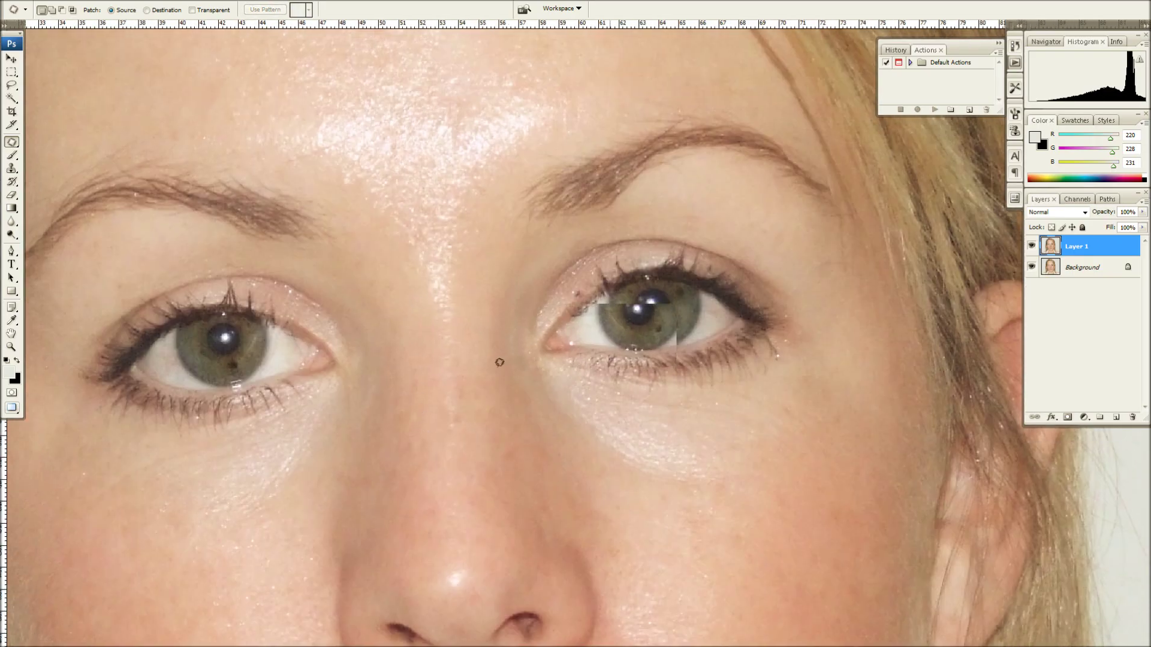
scroll(495, 362, down, 5)
drag(488, 466, 457, 410)
scroll(457, 410, up, 1)
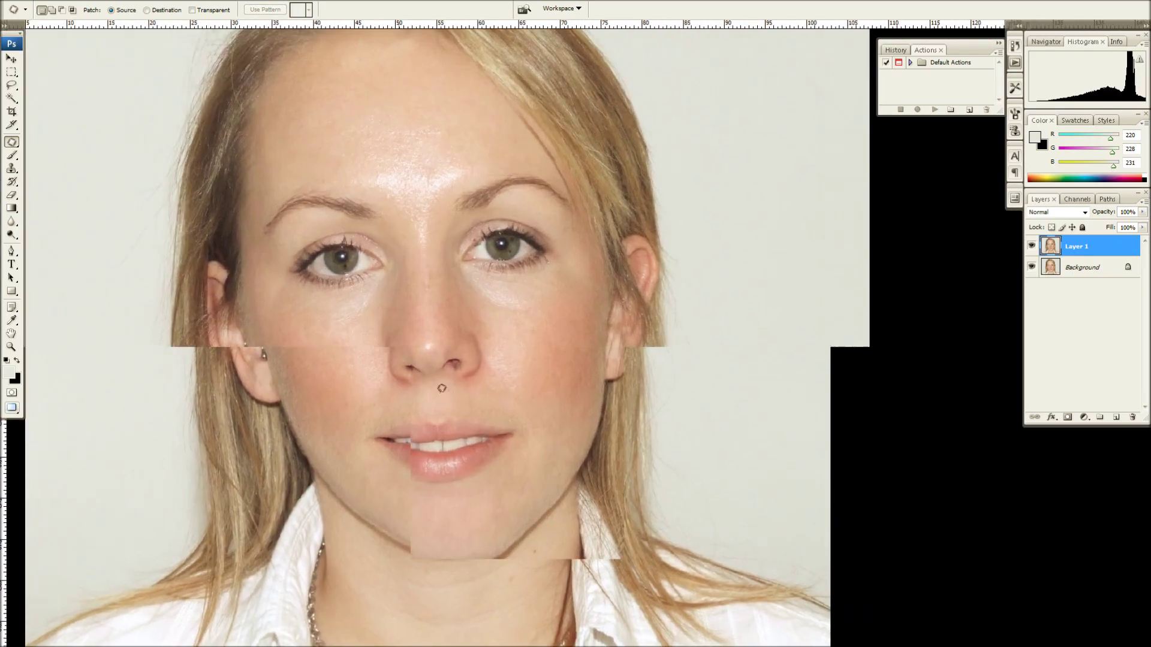
drag(416, 278, 412, 327)
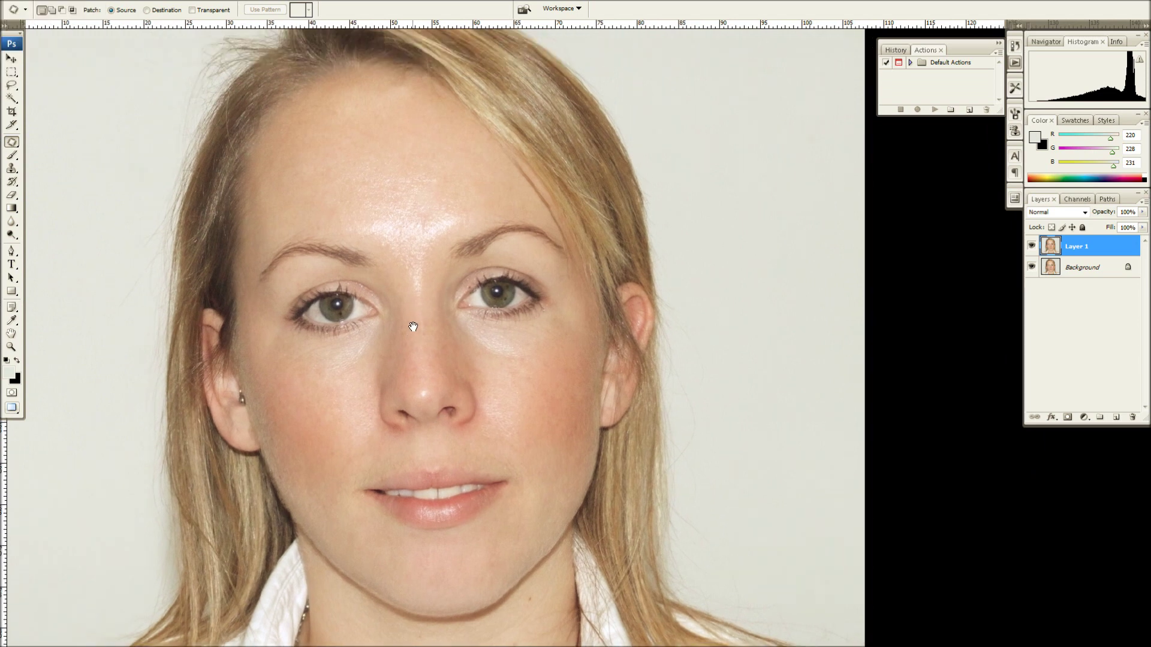
click(1031, 245)
click(1031, 246)
click(1031, 246)
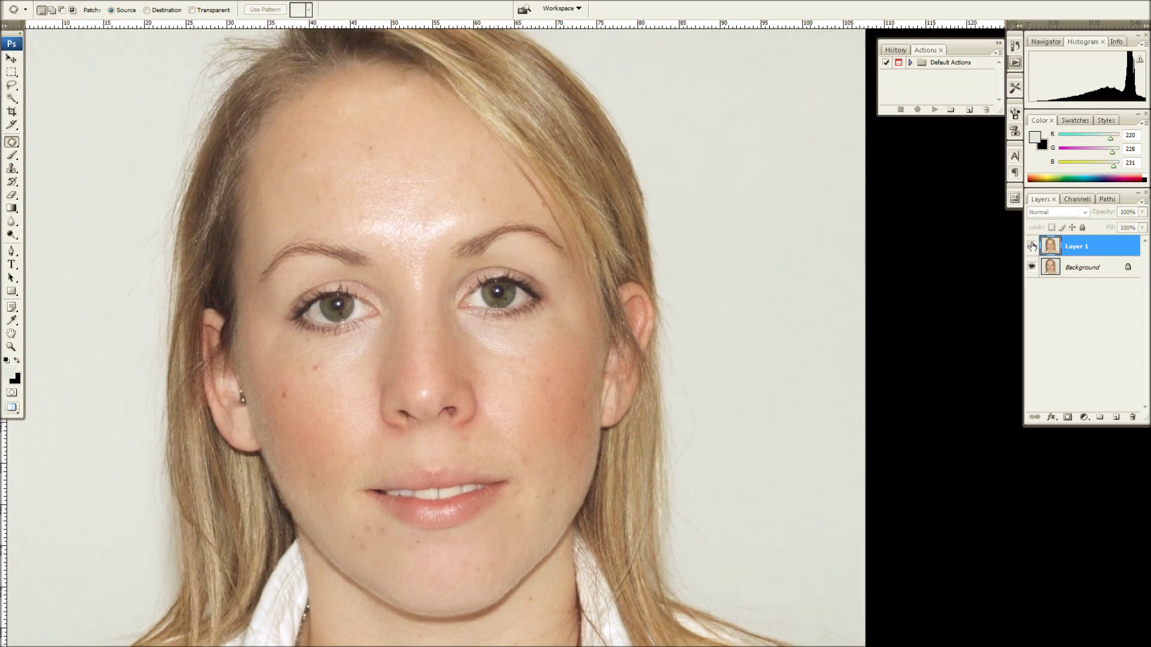
click(1031, 246)
Step: Compare the lower face and the forehead up close with and without Layer 1
scroll(500, 481, up, 2)
drag(430, 491, 585, 365)
click(1031, 245)
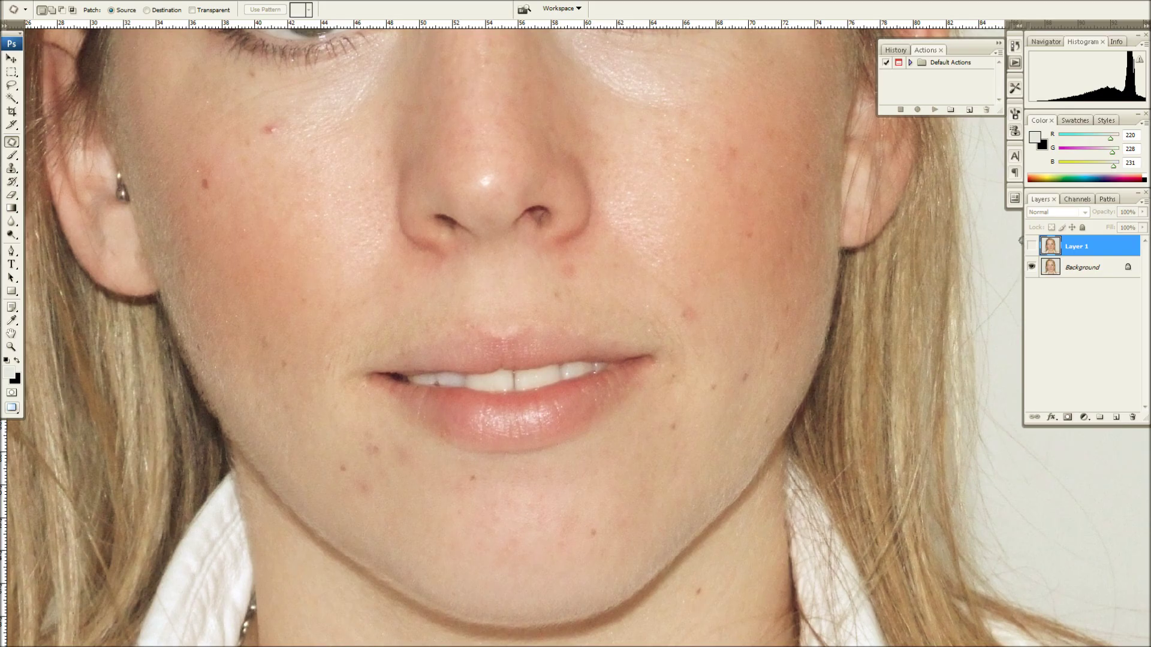
click(1031, 245)
drag(515, 297, 542, 557)
drag(445, 236, 474, 514)
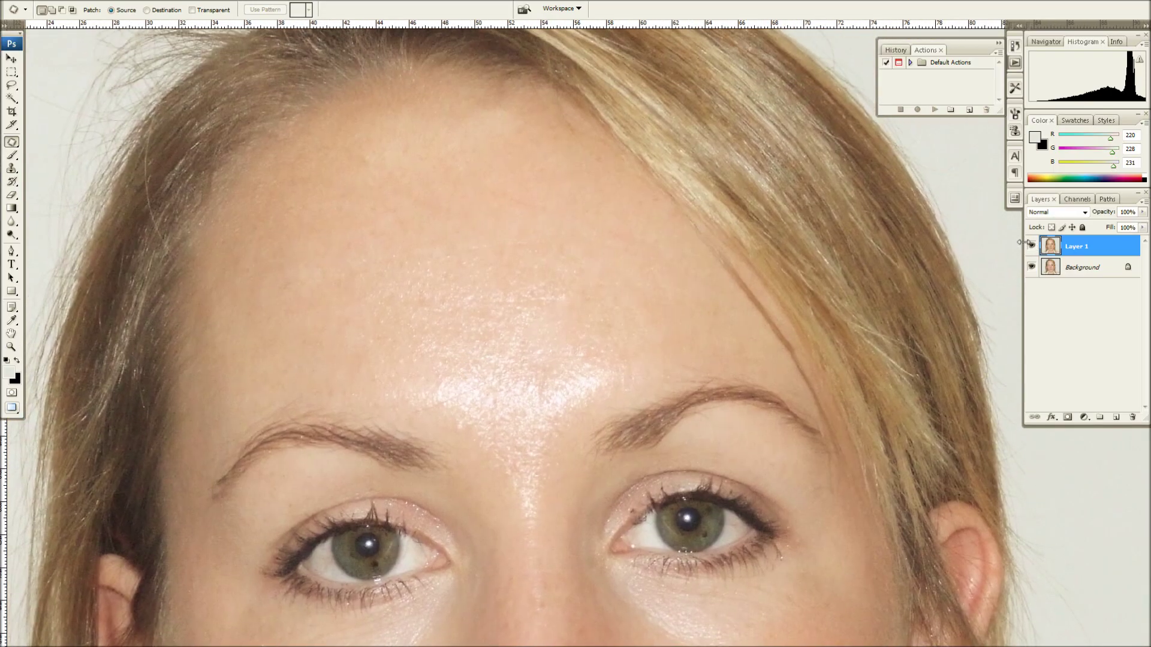
click(1032, 246)
click(1031, 246)
Step: Duplicate Layer 1 and activate the Clone Stamp tool with 20% opacity
key(ctrl+minus)
key(ctrl+minus)
key(ctrl+minus)
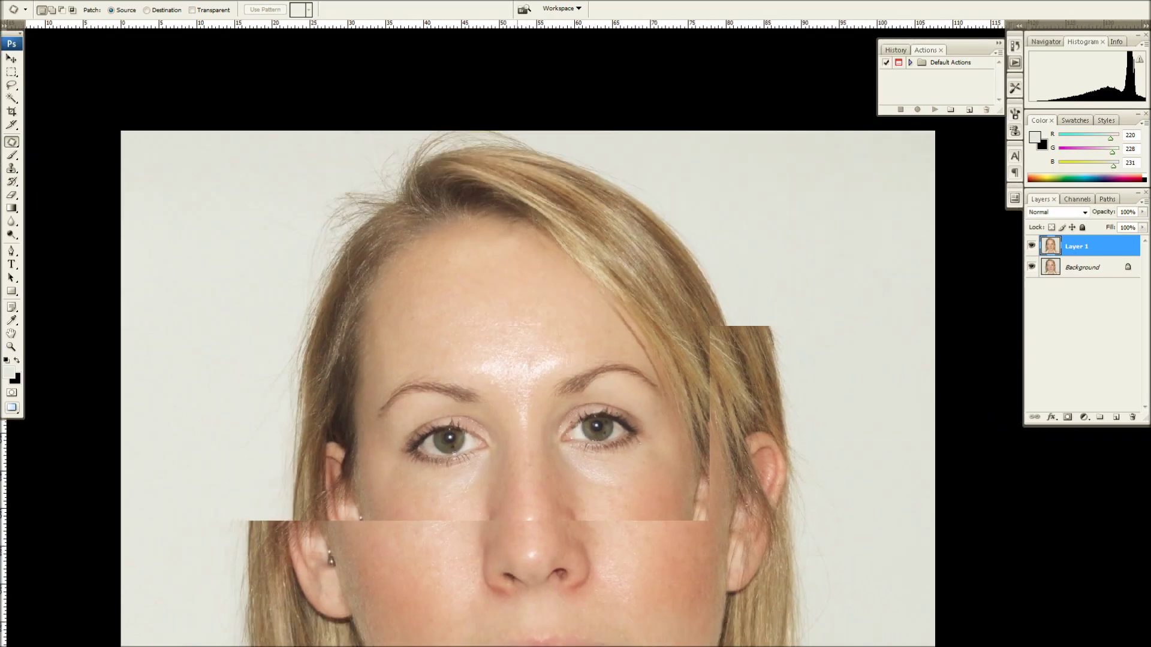
drag(578, 414, 498, 308)
scroll(446, 175, up, 6)
key(ctrl+minus)
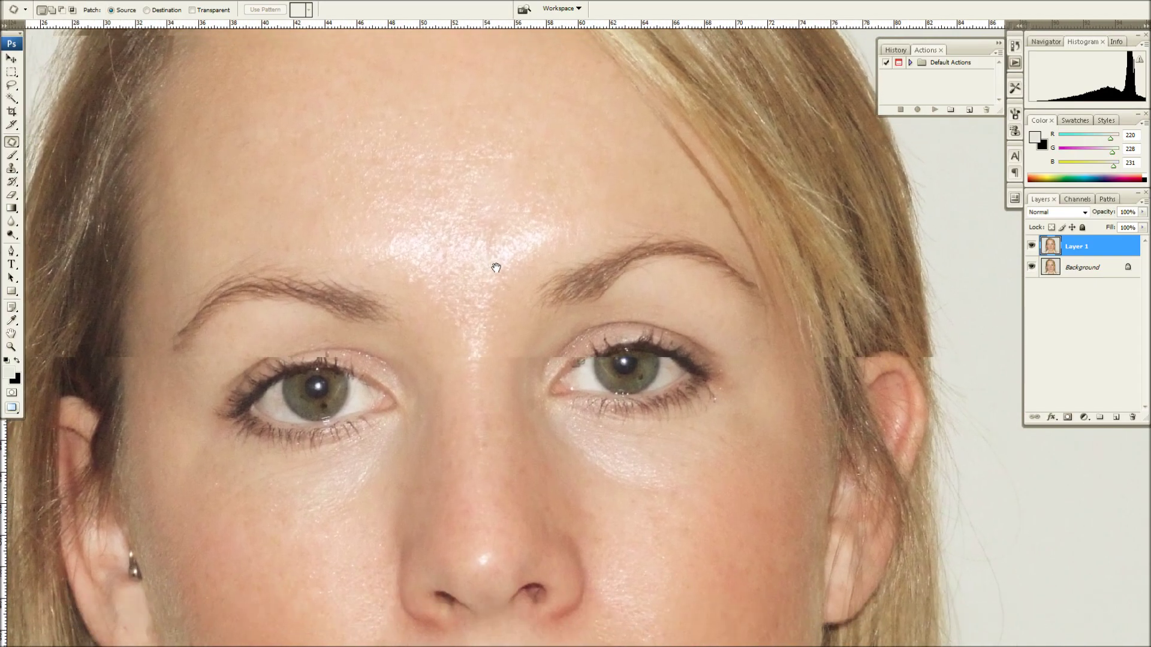
key(ctrl+plus)
key(ctrl+j)
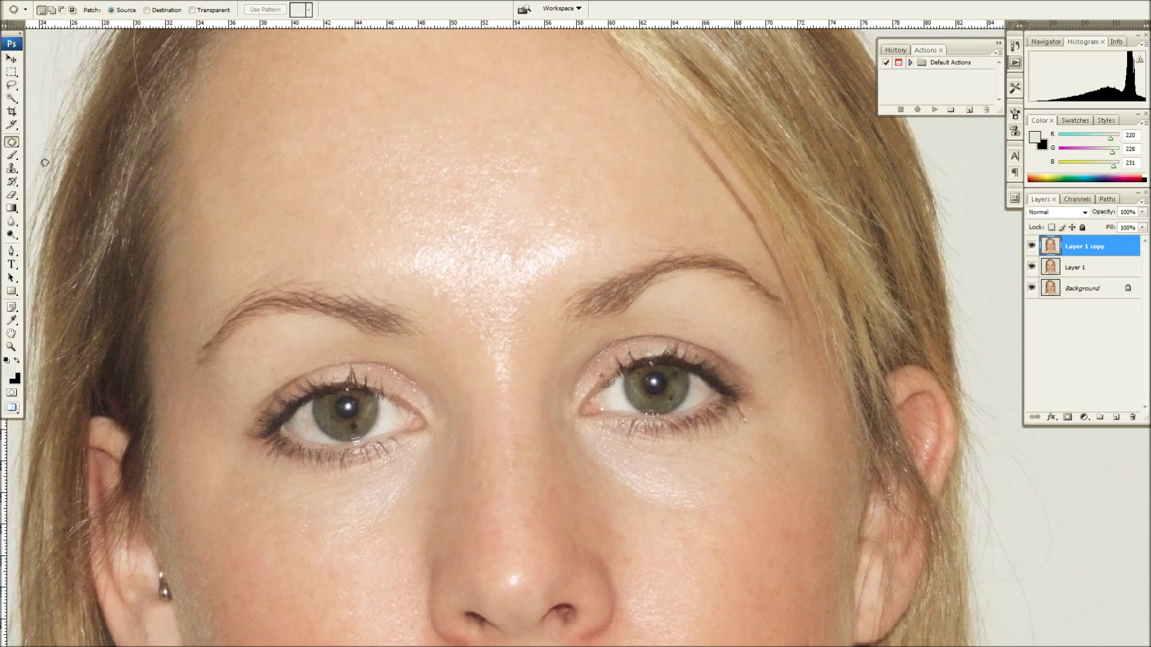
click(12, 168)
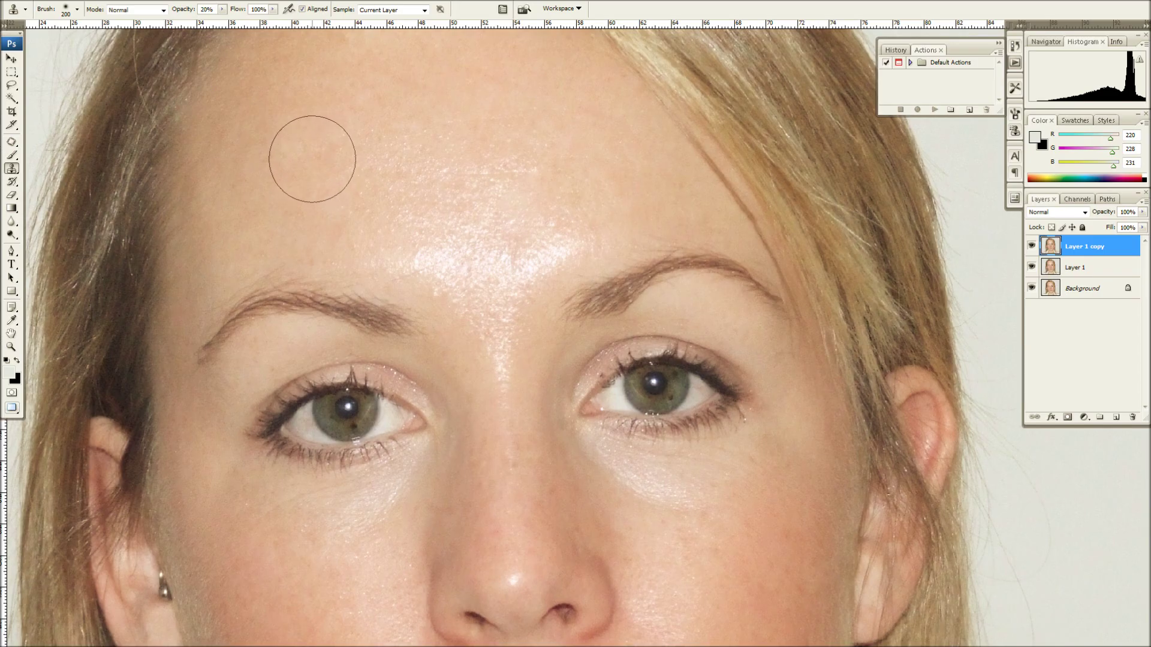
click(222, 10)
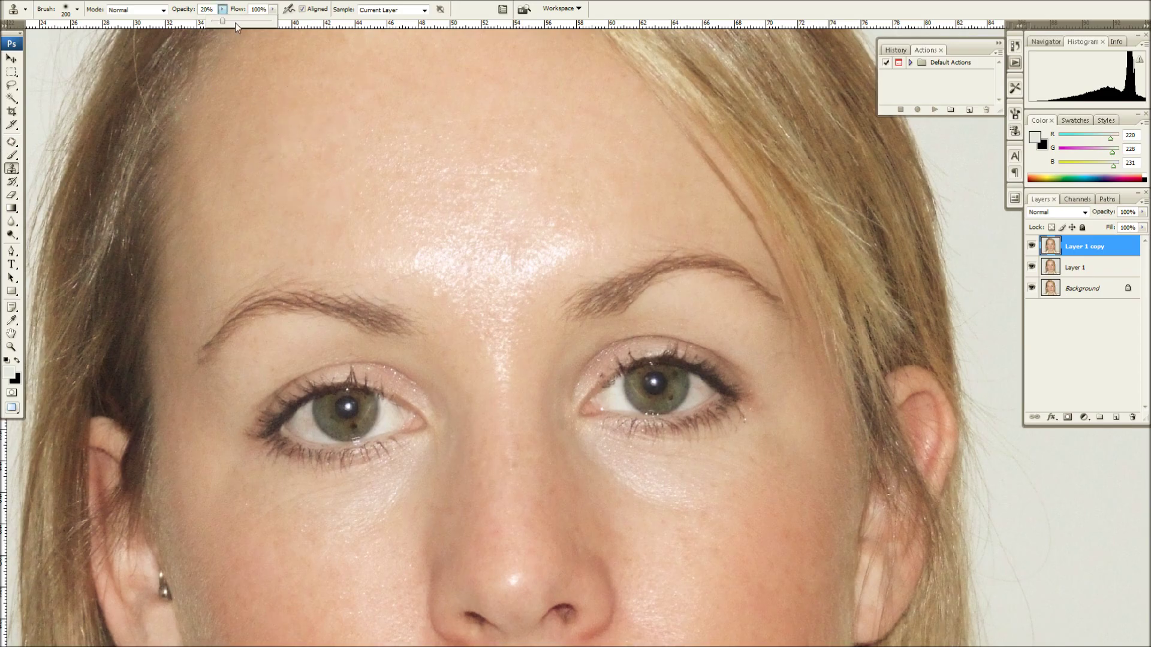
click(262, 4)
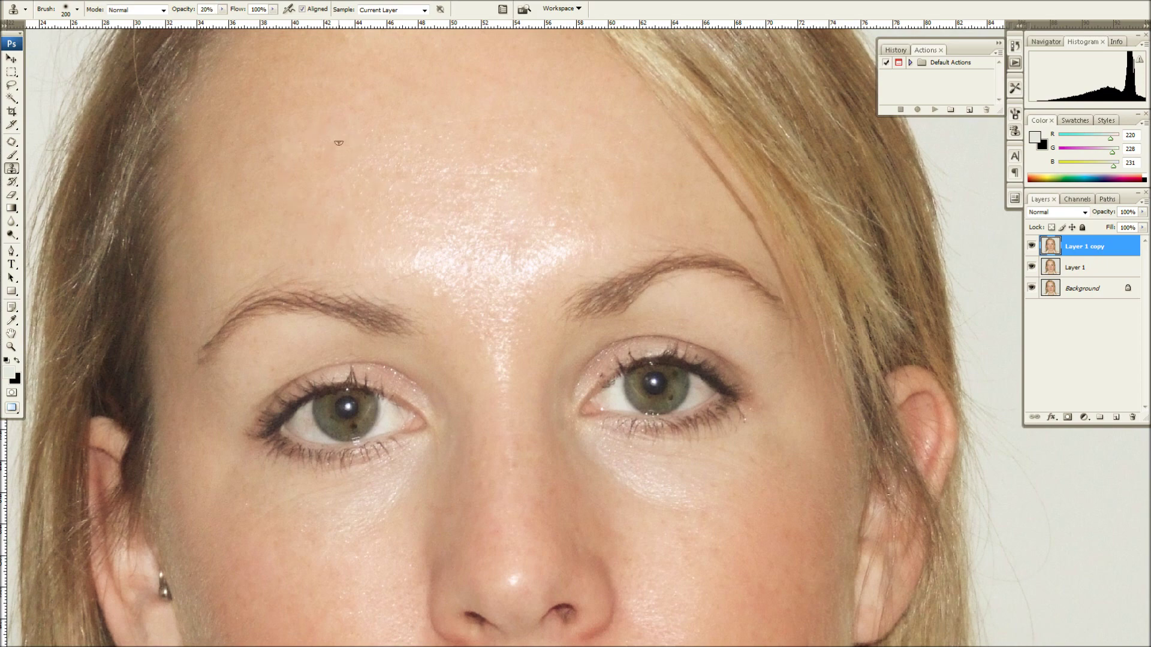
Step: Clone matte skin over the shiny area in the left and middle of the forehead
alt+click(298, 121)
click(413, 190)
click(375, 177)
mouse_move(411, 184)
mouse_down()
mouse_move(408, 170)
mouse_move(497, 178)
mouse_move(449, 215)
mouse_move(427, 257)
mouse_move(402, 257)
mouse_move(396, 236)
mouse_move(373, 236)
mouse_move(384, 195)
mouse_move(462, 260)
mouse_move(486, 236)
mouse_move(478, 185)
mouse_move(527, 257)
mouse_move(552, 229)
mouse_move(480, 175)
mouse_up()
alt+click(482, 137)
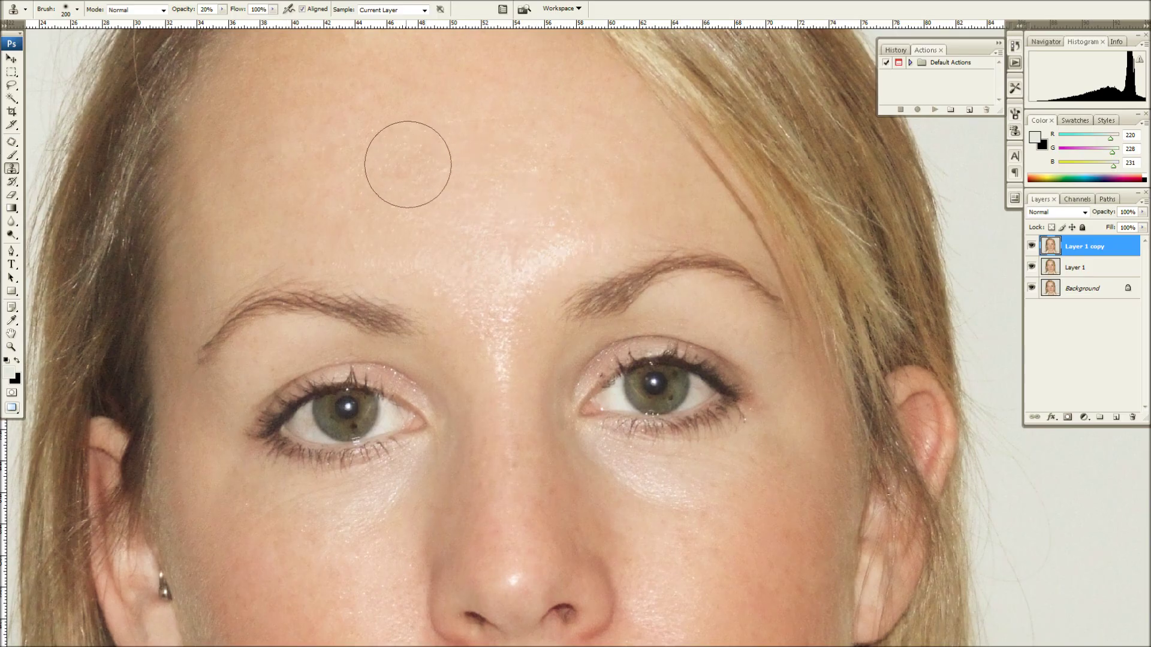
Step: Clone matte forehead skin over the remaining shine between the eyebrows and across the middle of the forehead
alt+click(458, 144)
mouse_move(452, 271)
mouse_down()
mouse_move(483, 293)
mouse_move(497, 282)
mouse_up()
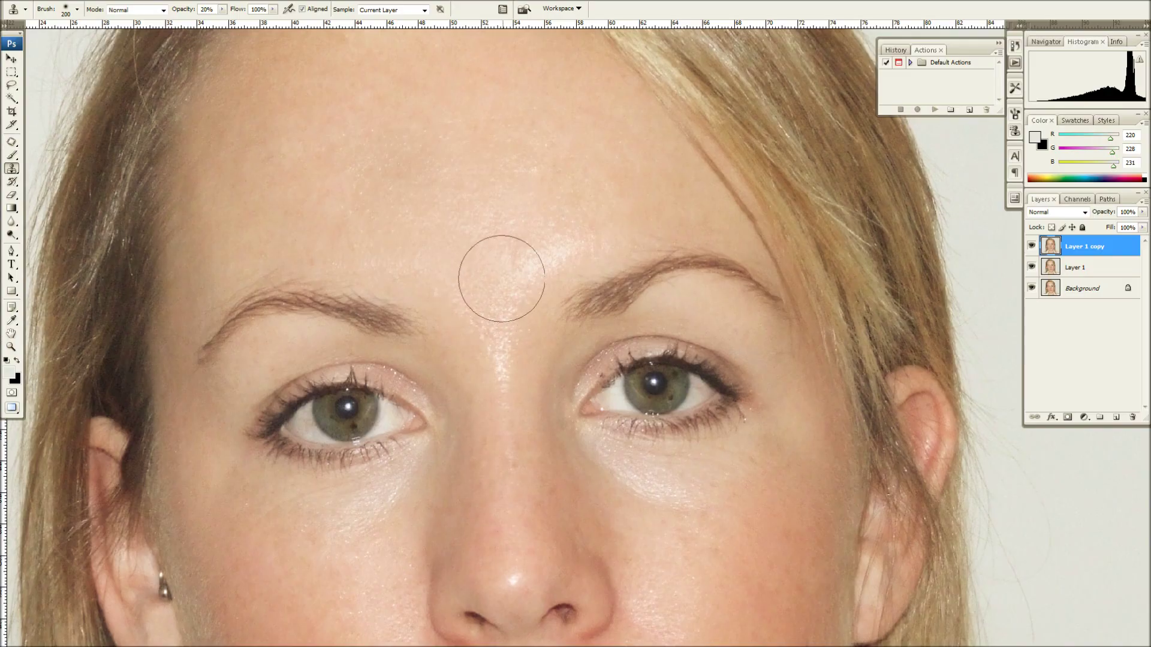
alt+click(525, 133)
drag(541, 246, 509, 259)
alt+click(556, 191)
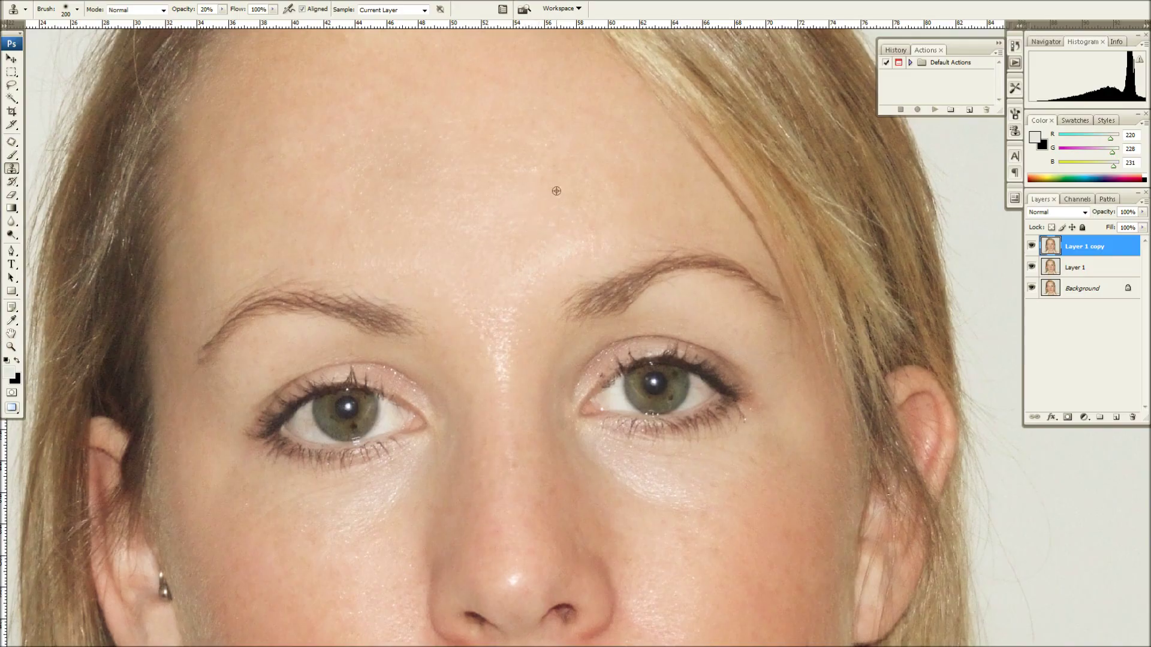
alt+click(284, 142)
mouse_move(376, 164)
mouse_down()
mouse_move(400, 154)
mouse_move(485, 198)
mouse_up()
alt+click(403, 171)
Step: Reduce the clone brush size to 100 and clone over the shine on the bridge of the nose
key(bracketleft)
key(bracketleft)
key(bracketleft)
key(bracketleft)
drag(509, 412, 510, 448)
drag(509, 396, 500, 443)
Step: Compare the face with and without the shine reduction by toggling the visibility of Layer 1 copy
scroll(377, 260, down, 8)
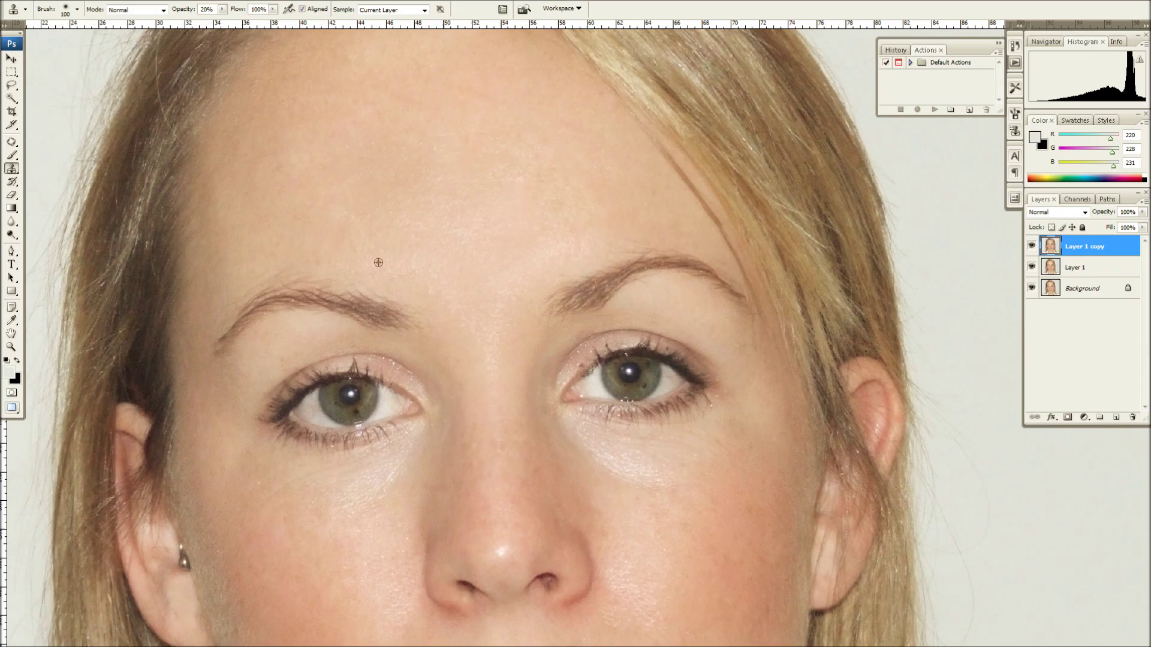
scroll(391, 259, up, 3)
scroll(408, 278, down, 1)
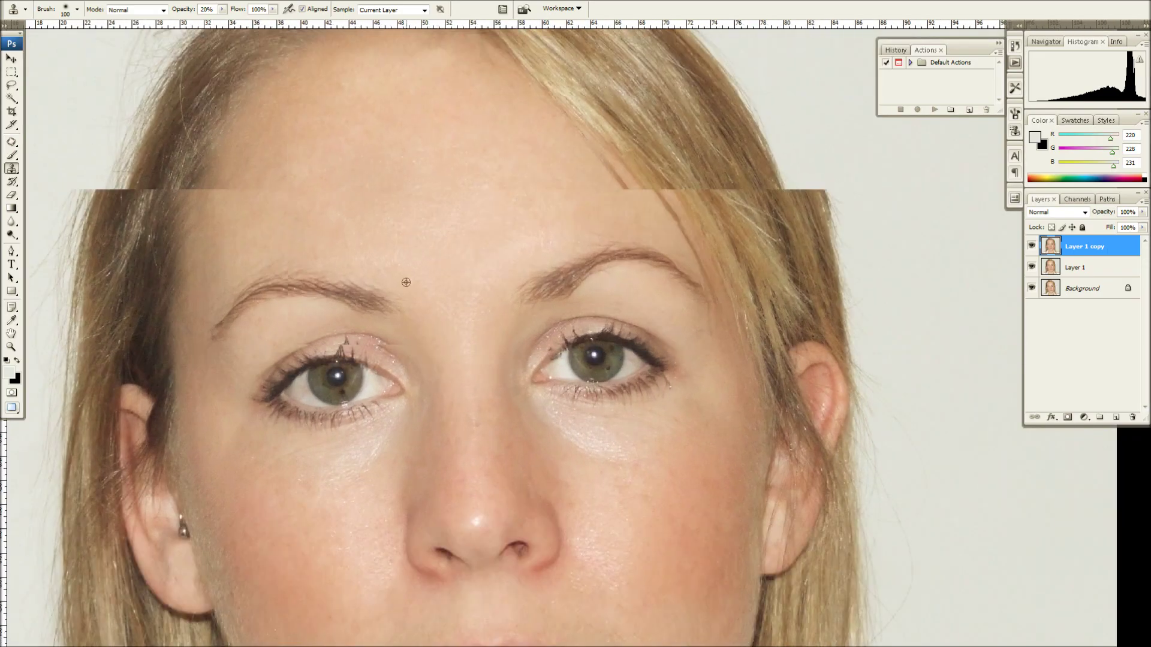
click(1031, 244)
click(1031, 244)
click(1031, 244)
click(1031, 245)
click(1032, 246)
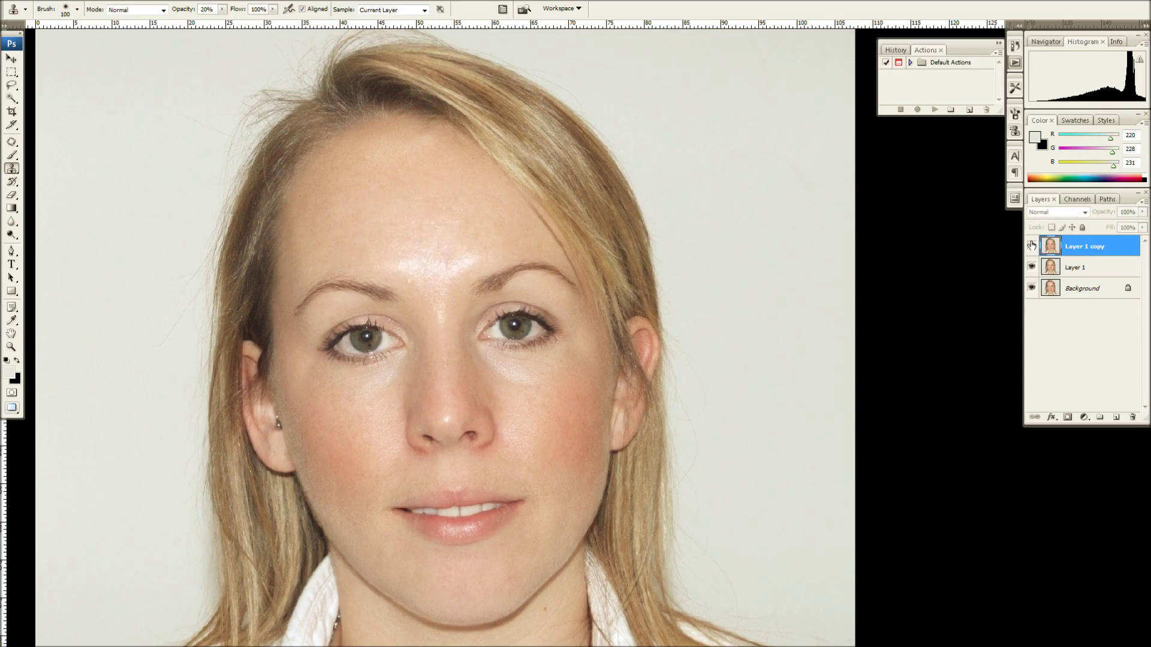
click(1031, 245)
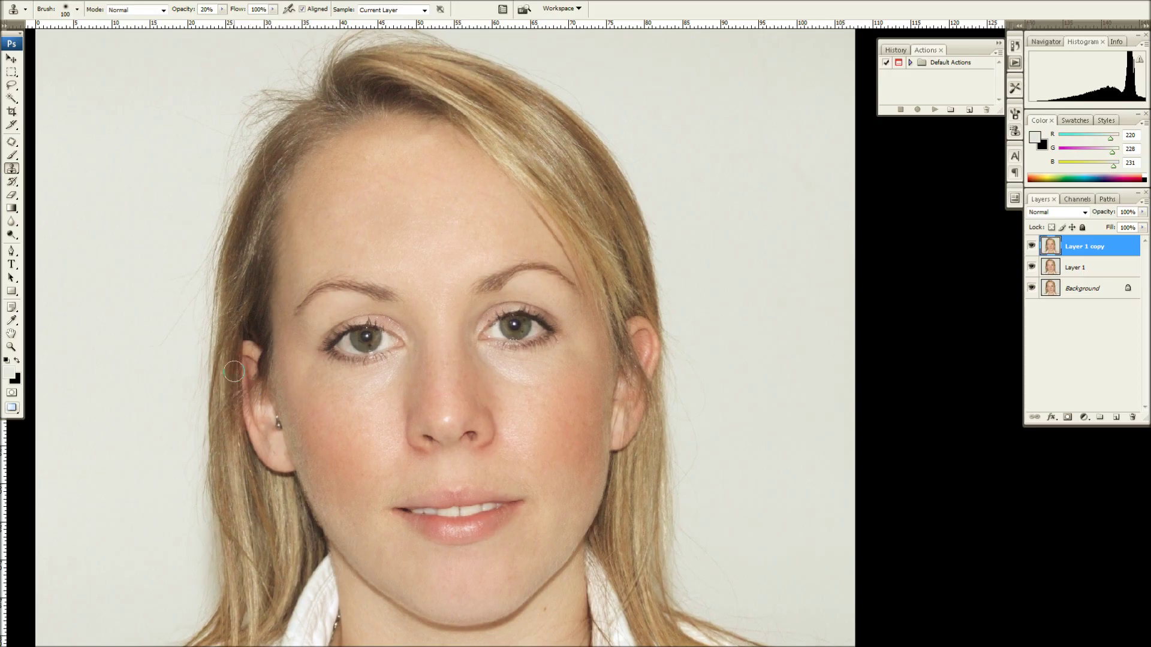
Step: Examine the retouched face as a whole and up close for remaining shine and blemishes
key(ctrl+minus)
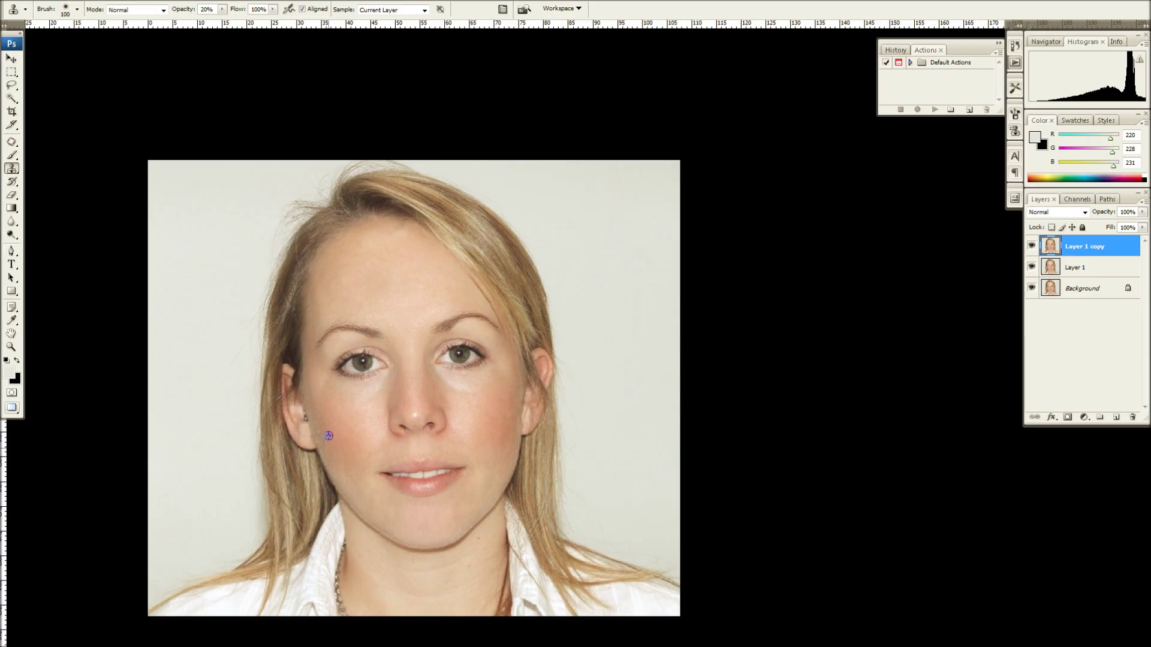
scroll(328, 436, up, 5)
drag(459, 457, 460, 417)
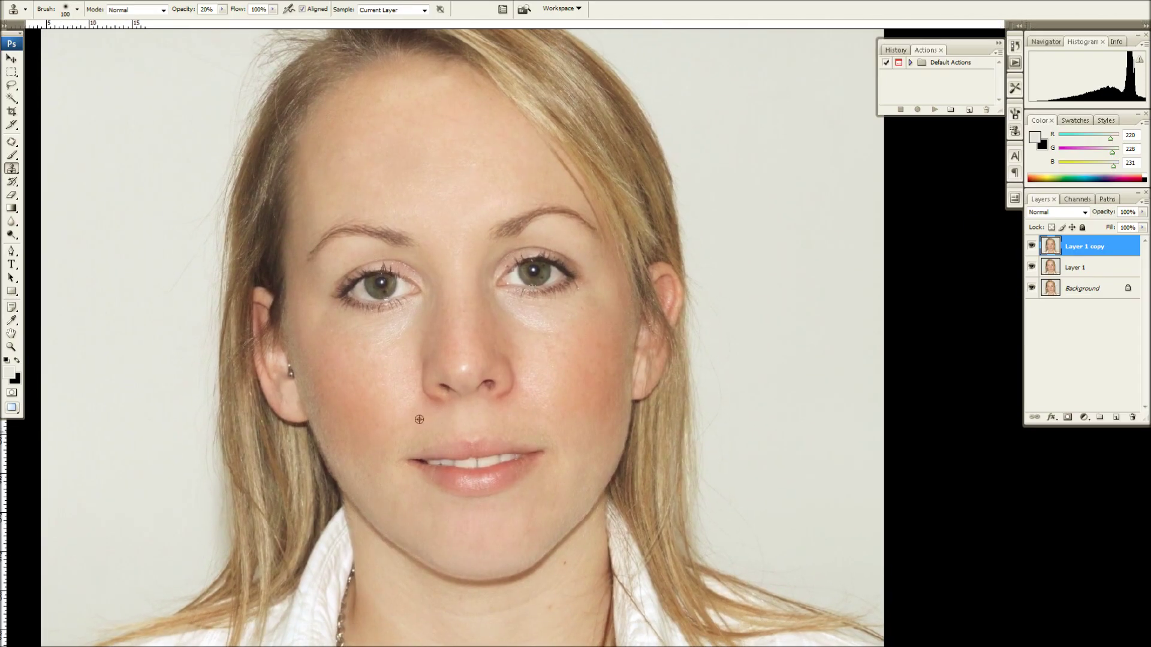
scroll(419, 413, up, 3)
key(alt+space)
mouse_move(439, 296)
mouse_down()
mouse_move(437, 333)
mouse_move(440, 308)
mouse_up()
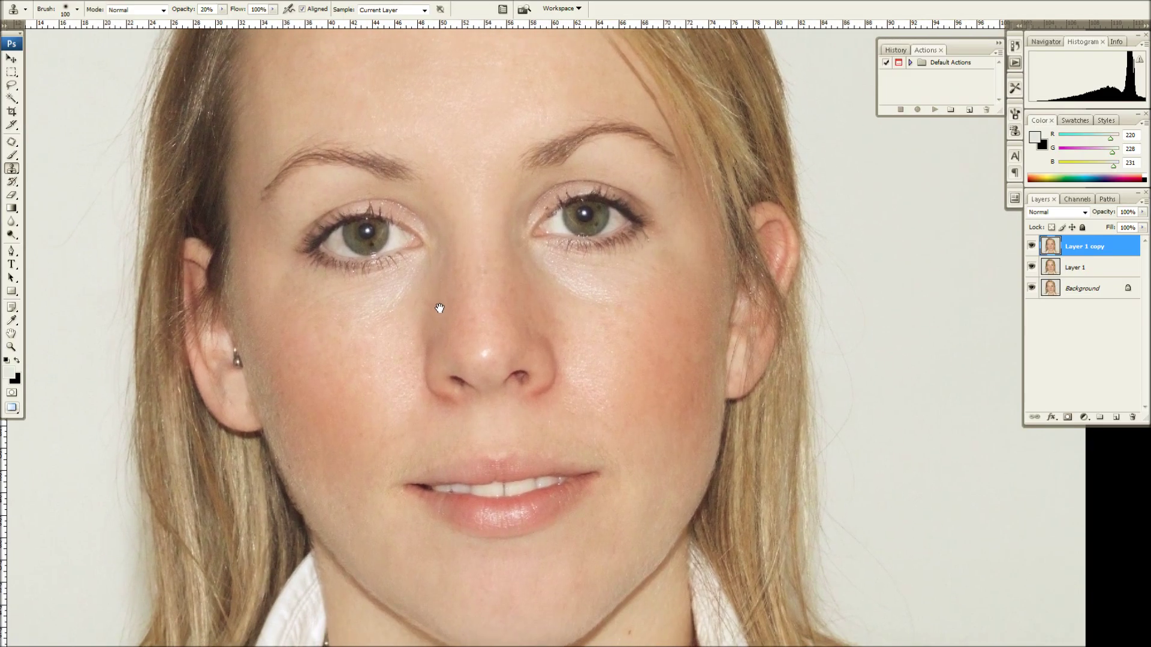
scroll(439, 306, down, 3)
key(alt+space)
drag(413, 242, 420, 284)
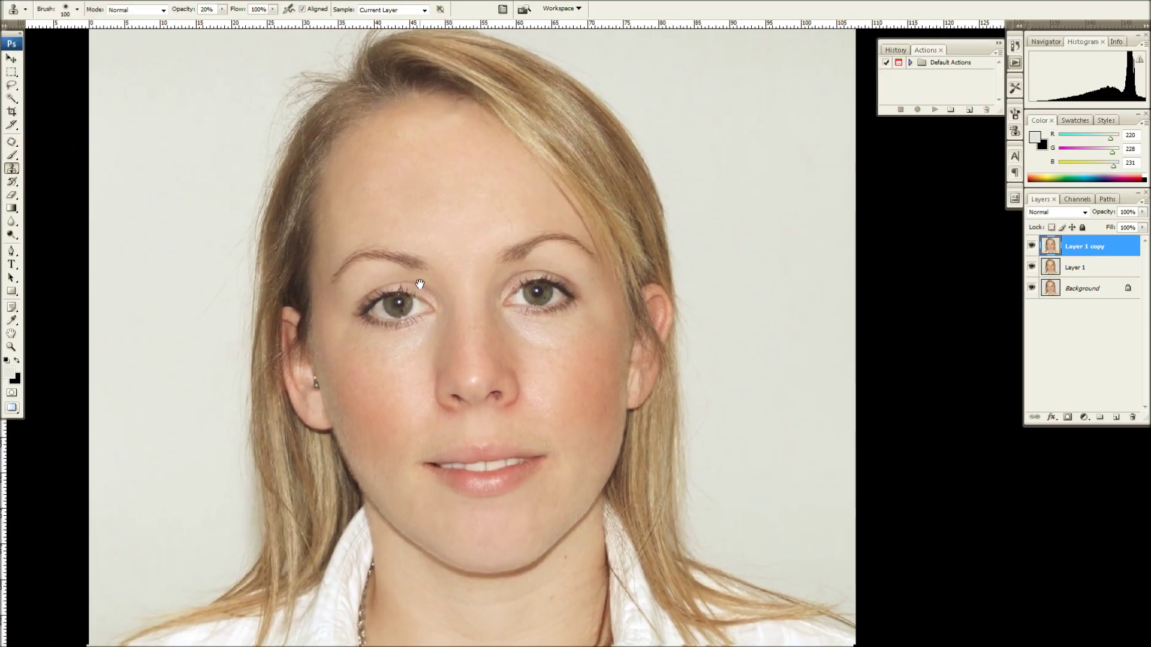
Step: Change the screen mode to full screen with the menu bar and reposition the portrait in view
key(f)
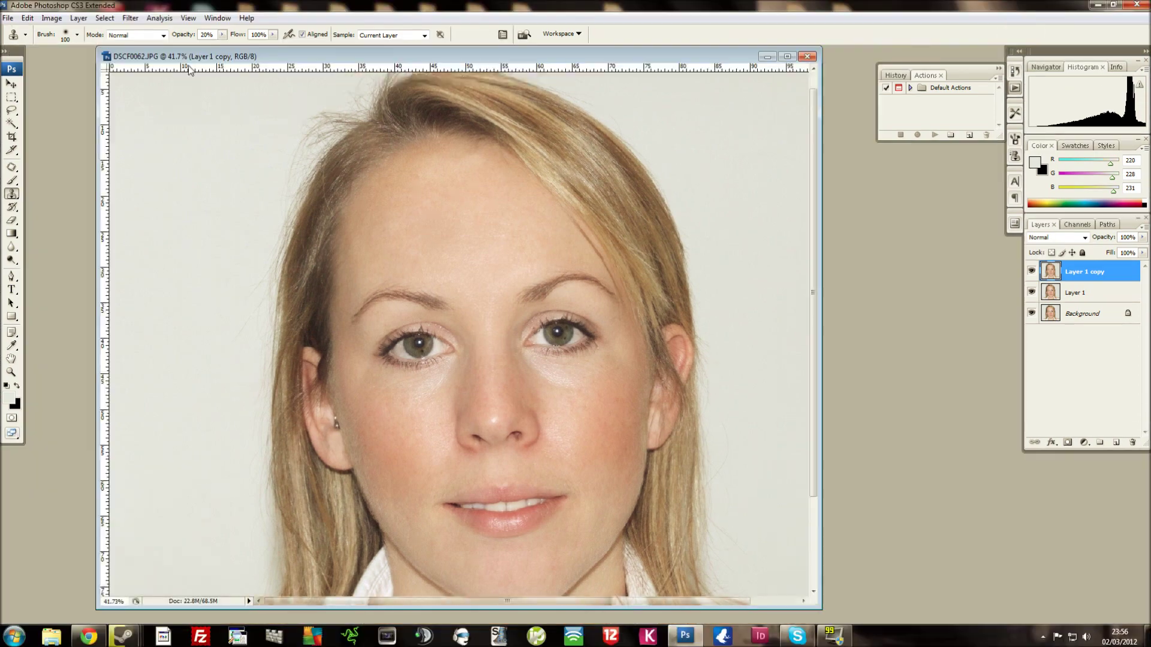
key(f)
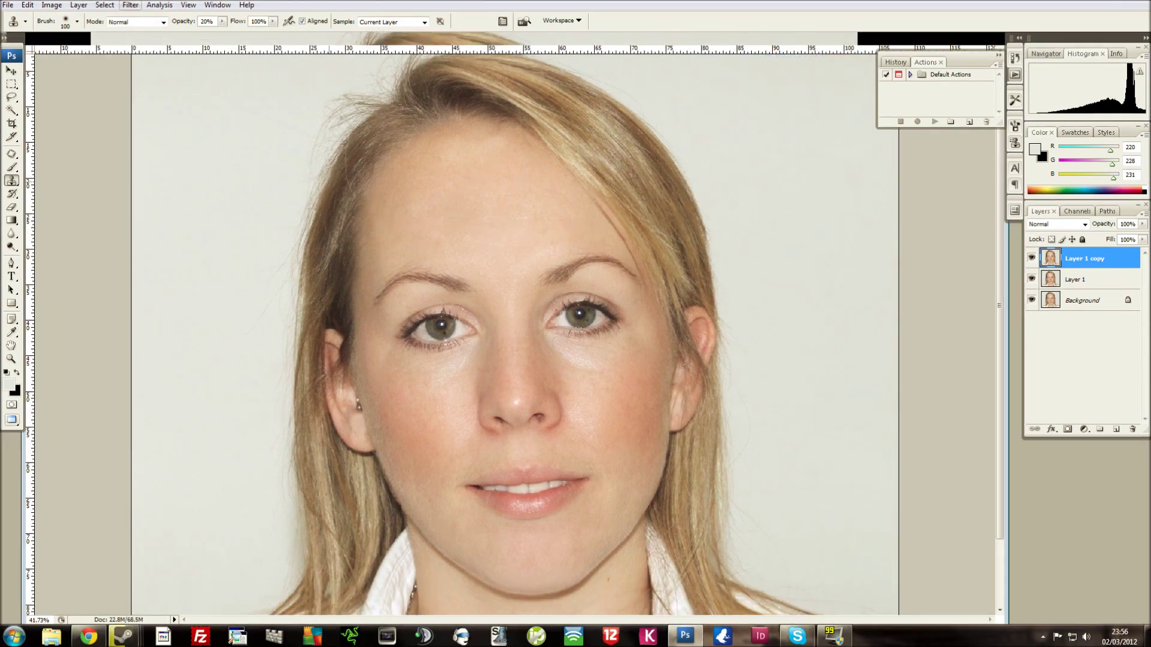
key(f)
drag(543, 260, 304, 122)
drag(683, 475, 696, 451)
drag(399, 355, 563, 554)
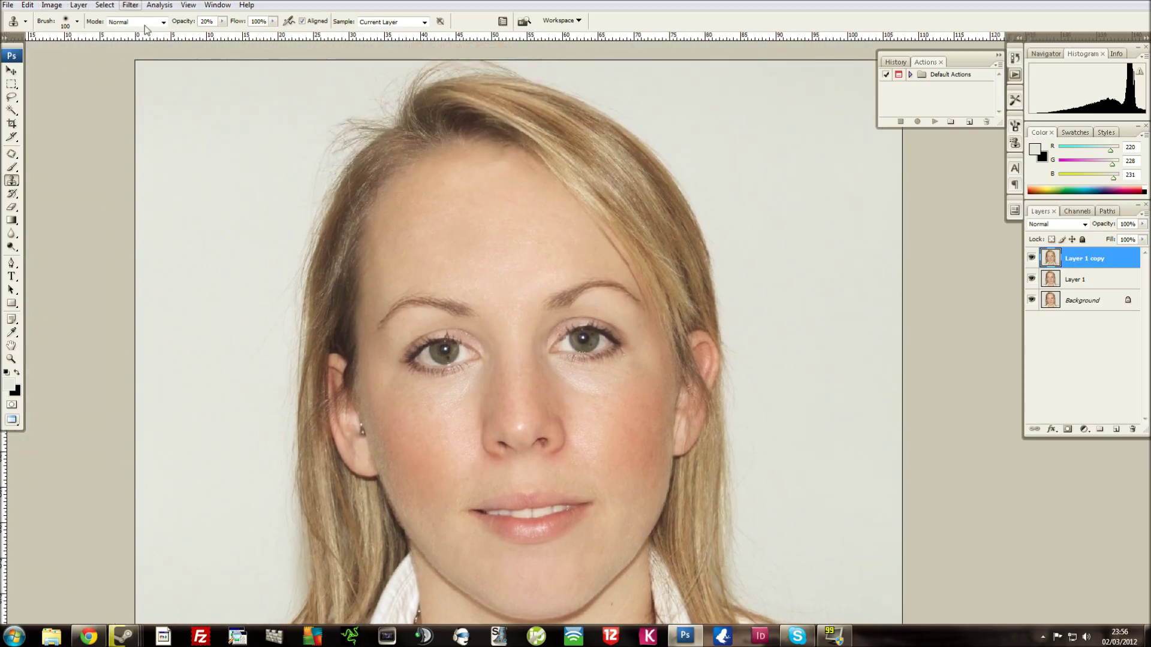
drag(401, 271, 271, 205)
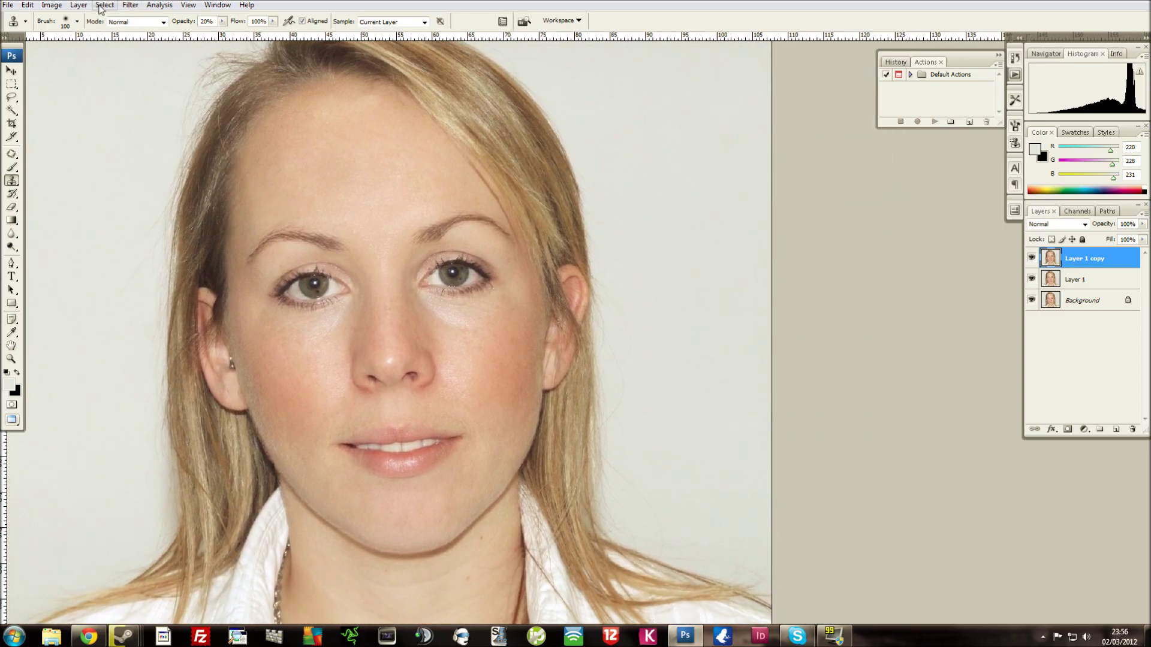
Step: Raise the contrast of Layer 1 copy to +25 with the Brightness/Contrast adjustment
click(78, 5)
mouse_move(118, 35)
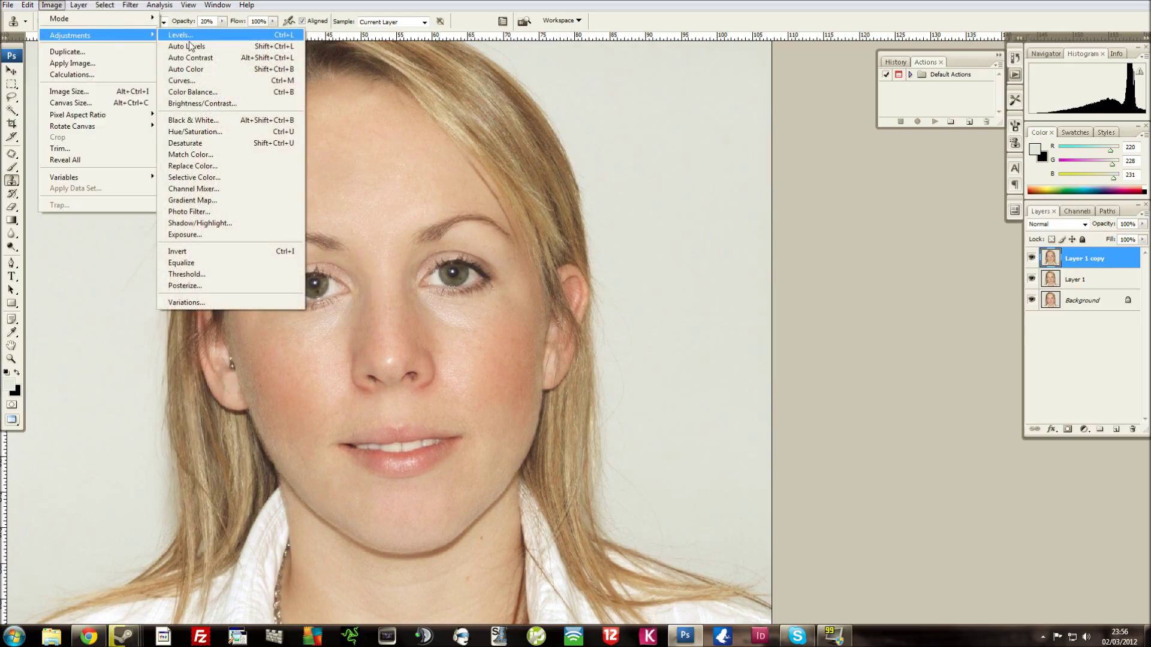
click(201, 103)
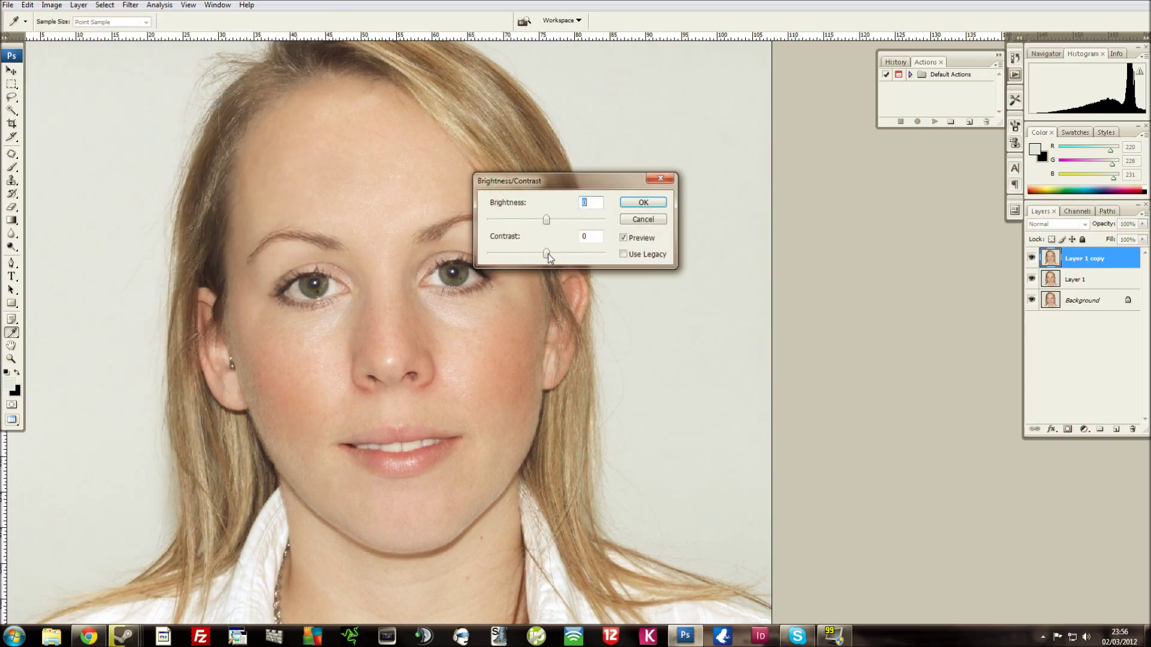
drag(562, 255, 564, 255)
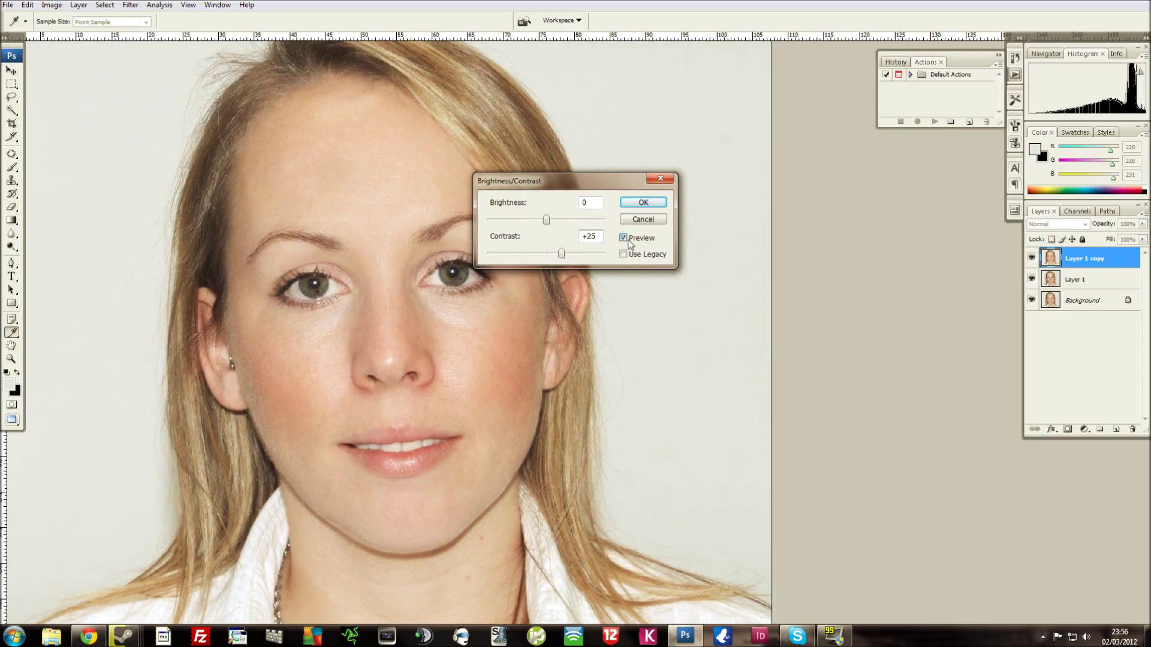
click(641, 202)
key(s)
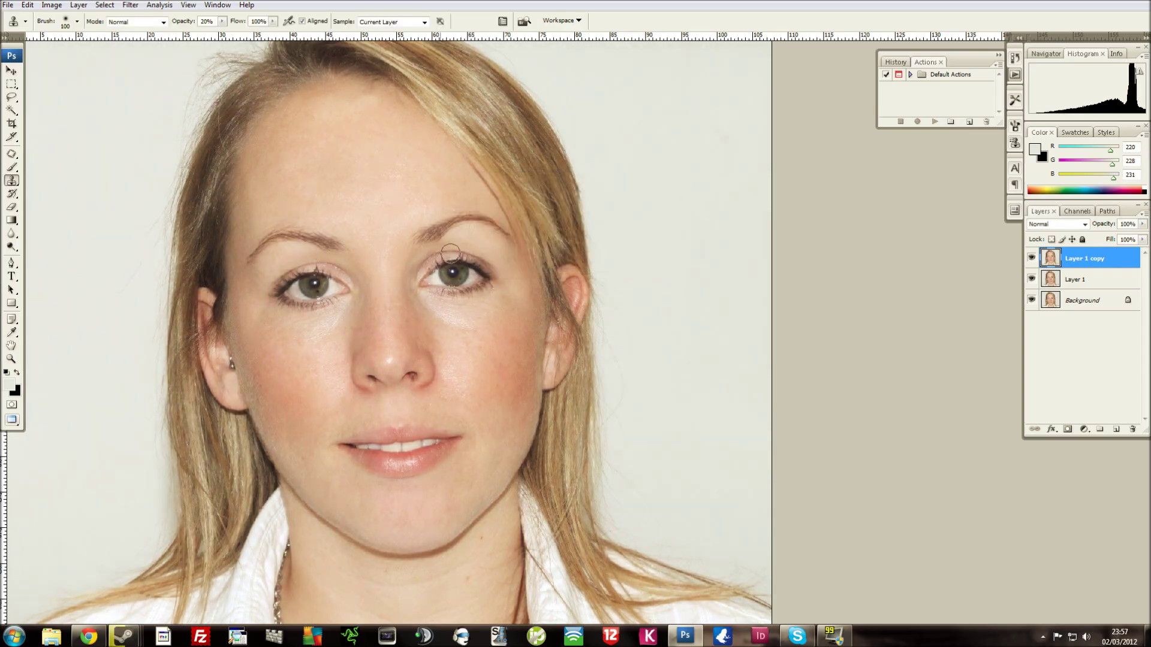
Step: Open the Smart Sharpen filter for Layer 1 copy
scroll(386, 310, down, 2)
scroll(386, 310, up, 1)
scroll(386, 310, up, 2)
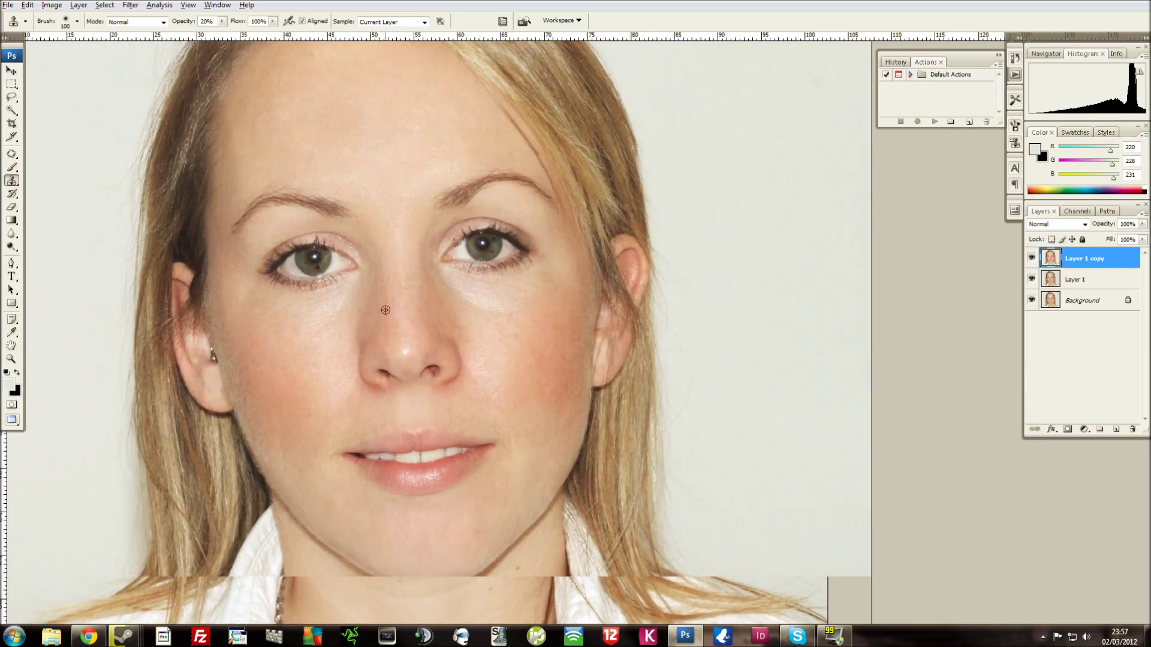
scroll(390, 296, down, 2)
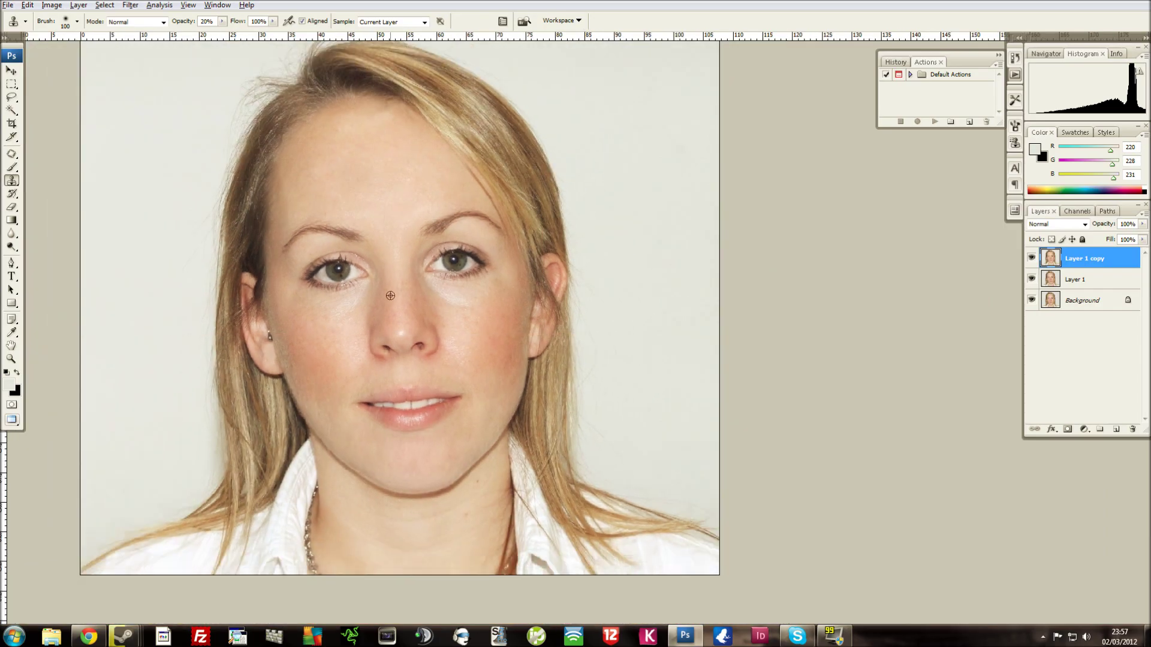
scroll(390, 296, up, 3)
scroll(390, 295, up, 1)
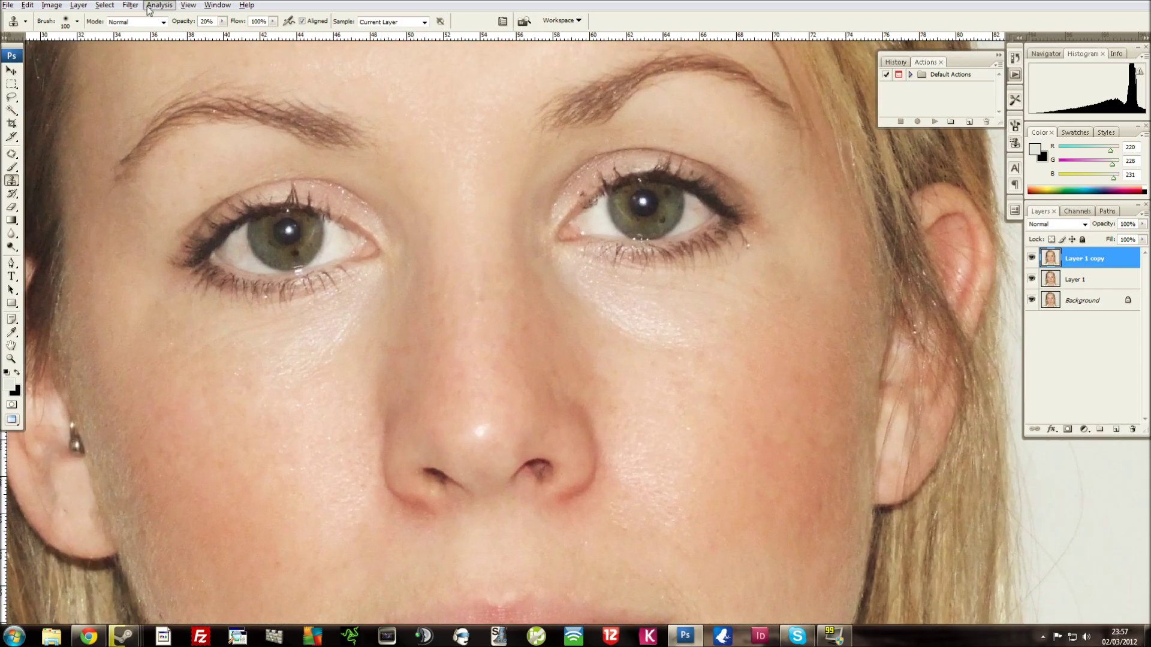
click(130, 5)
click(132, 7)
click(132, 6)
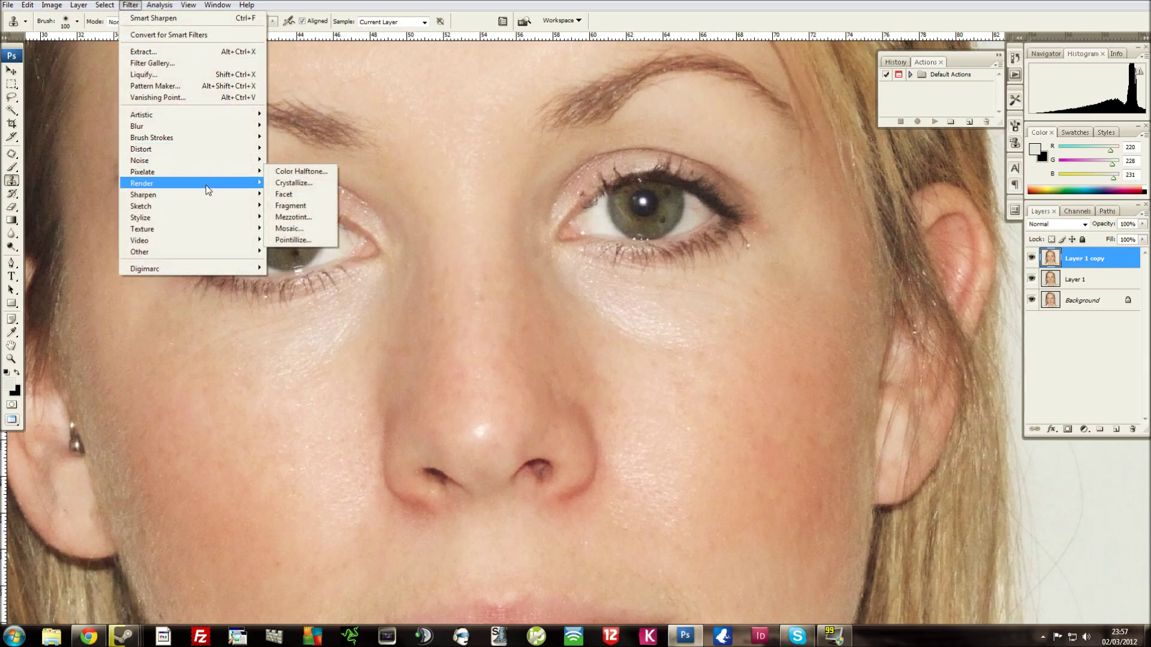
mouse_move(204, 164)
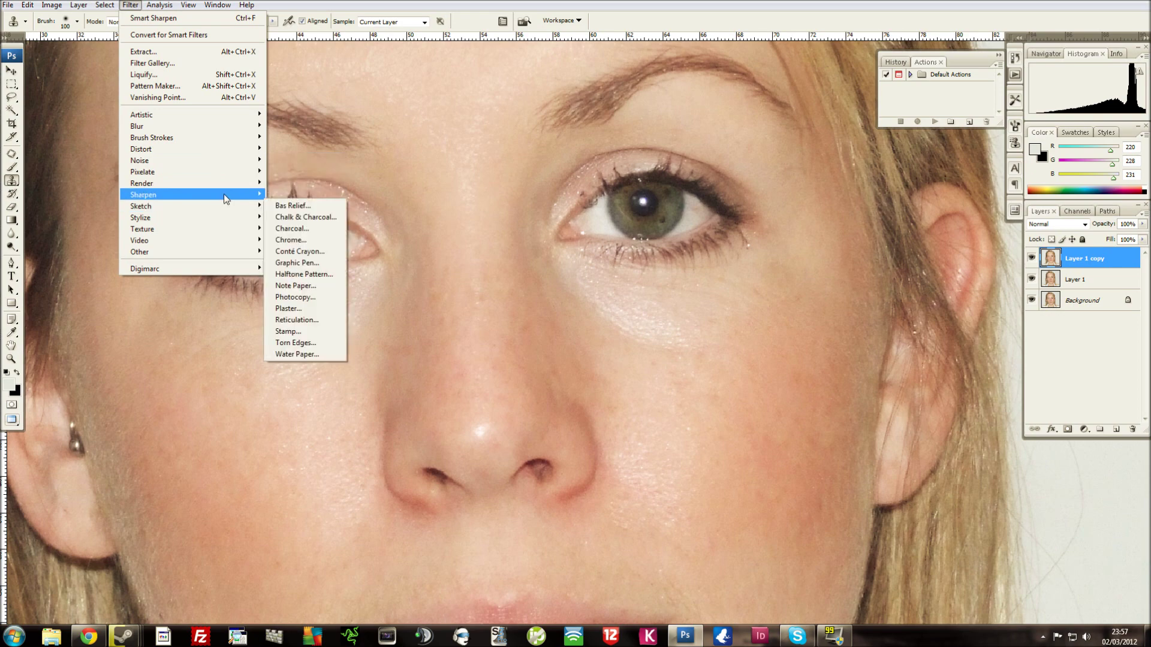
mouse_move(228, 195)
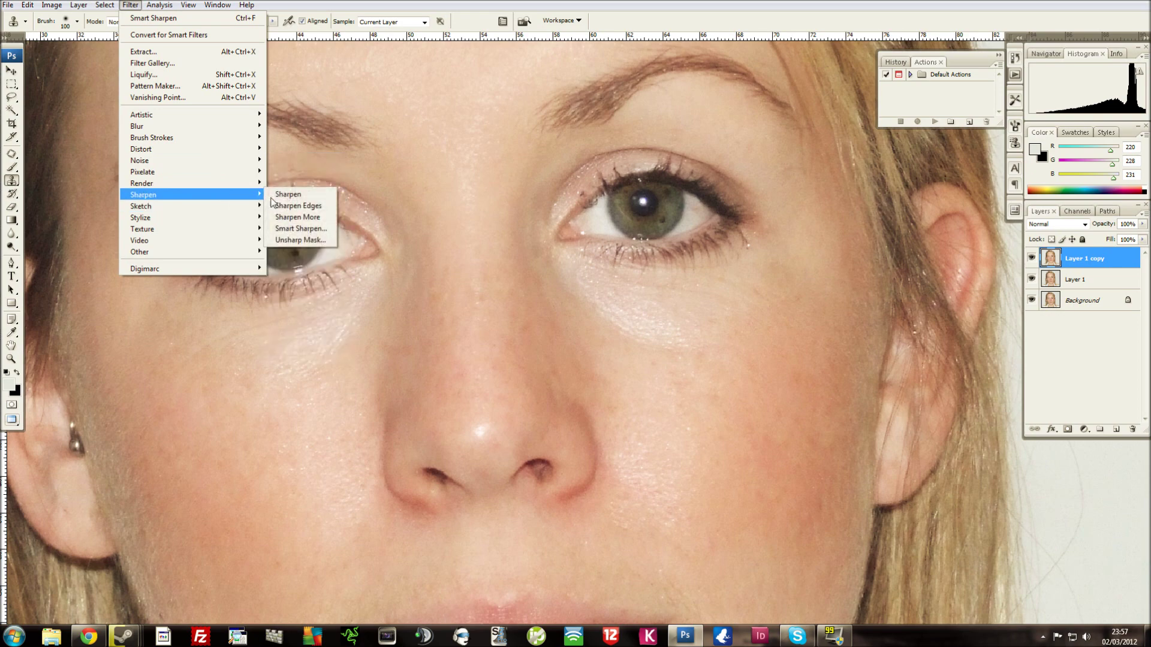
click(306, 228)
Step: Inspect the eye in the Smart Sharpen preview at 300% and at 100%
drag(622, 239, 630, 282)
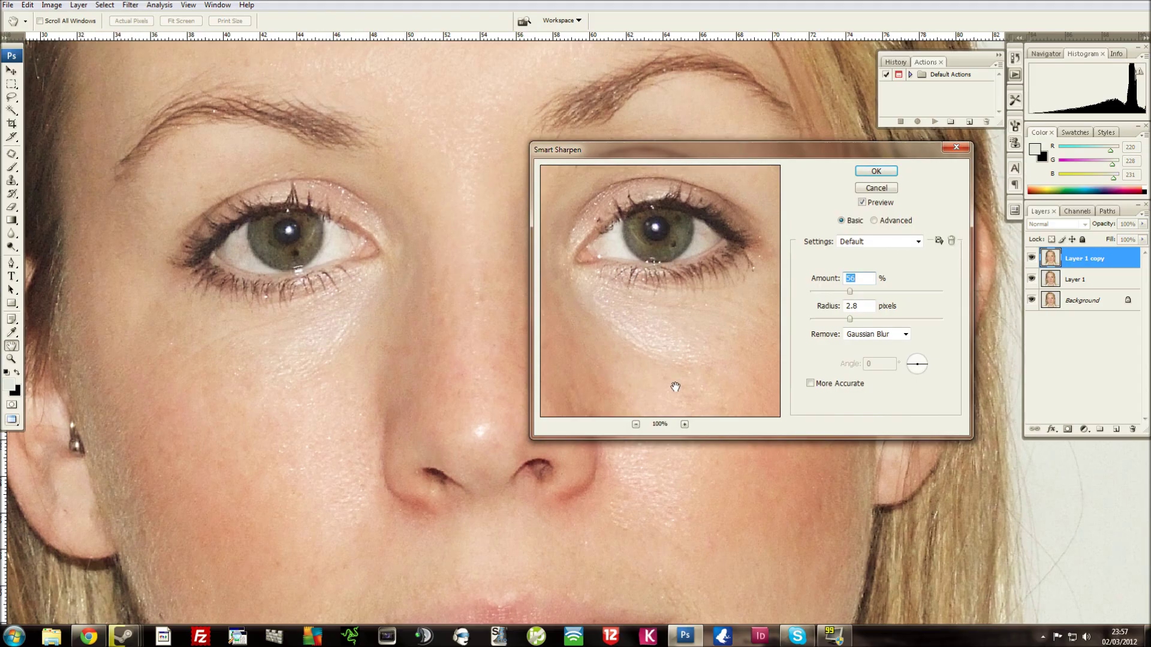
click(684, 424)
click(684, 424)
drag(634, 343, 642, 416)
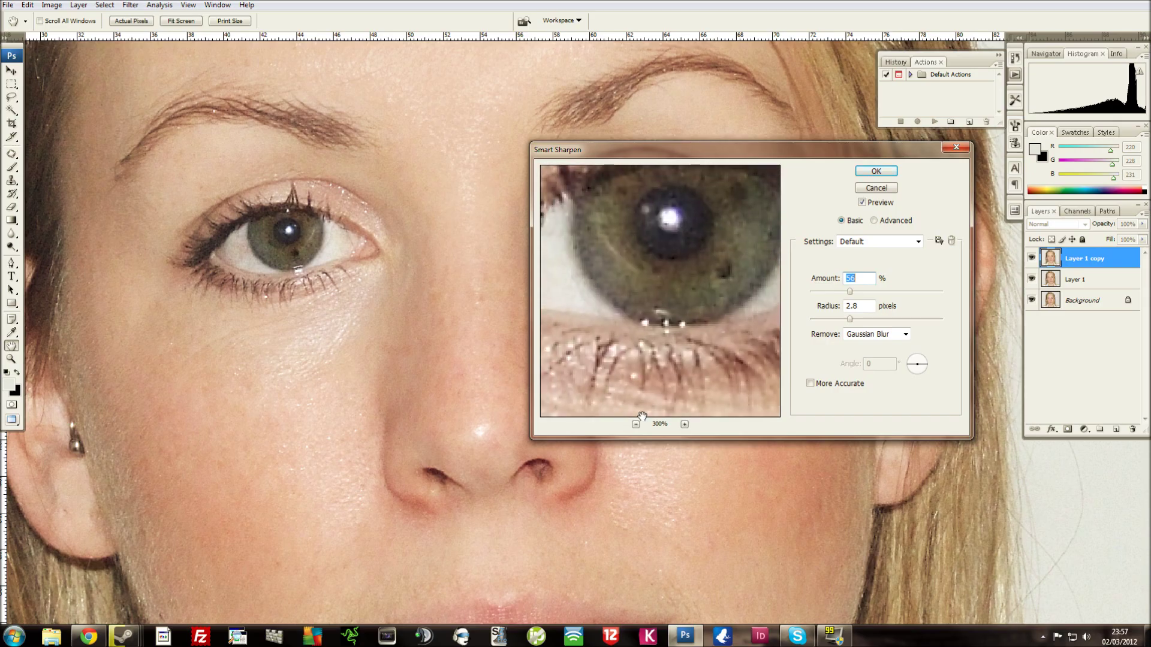
click(636, 423)
click(636, 424)
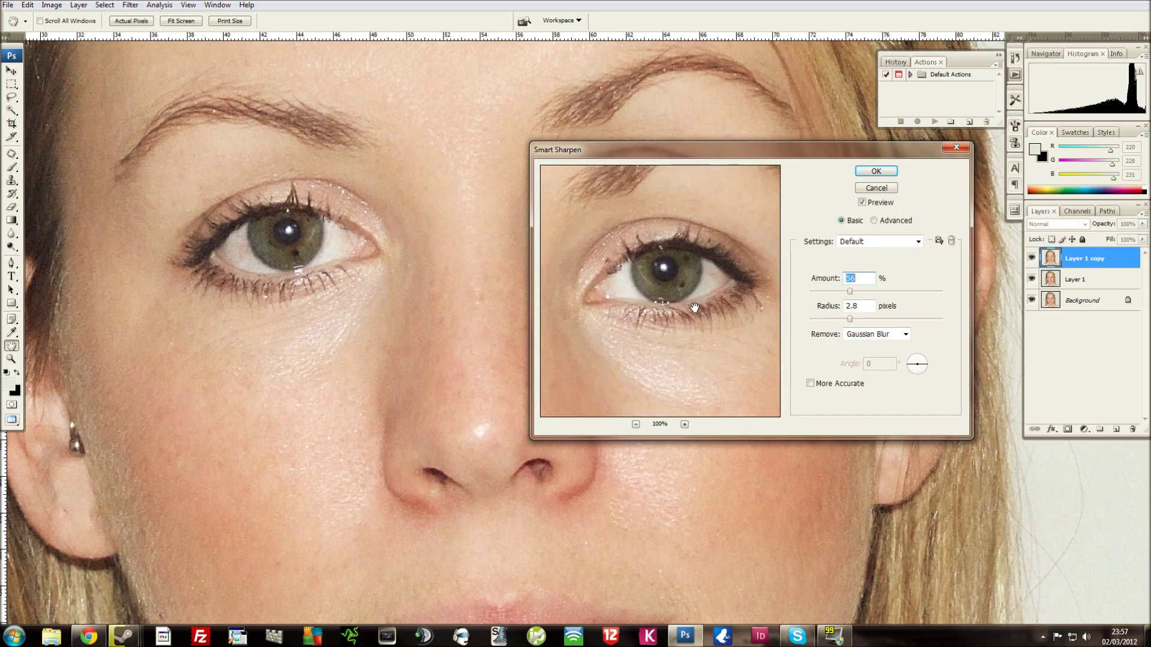
drag(694, 308, 669, 302)
Step: Compare the face with and without sharpening, and apply Smart Sharpen at 56%, radius 2.8 pixels, removing Gaussian Blur
click(875, 335)
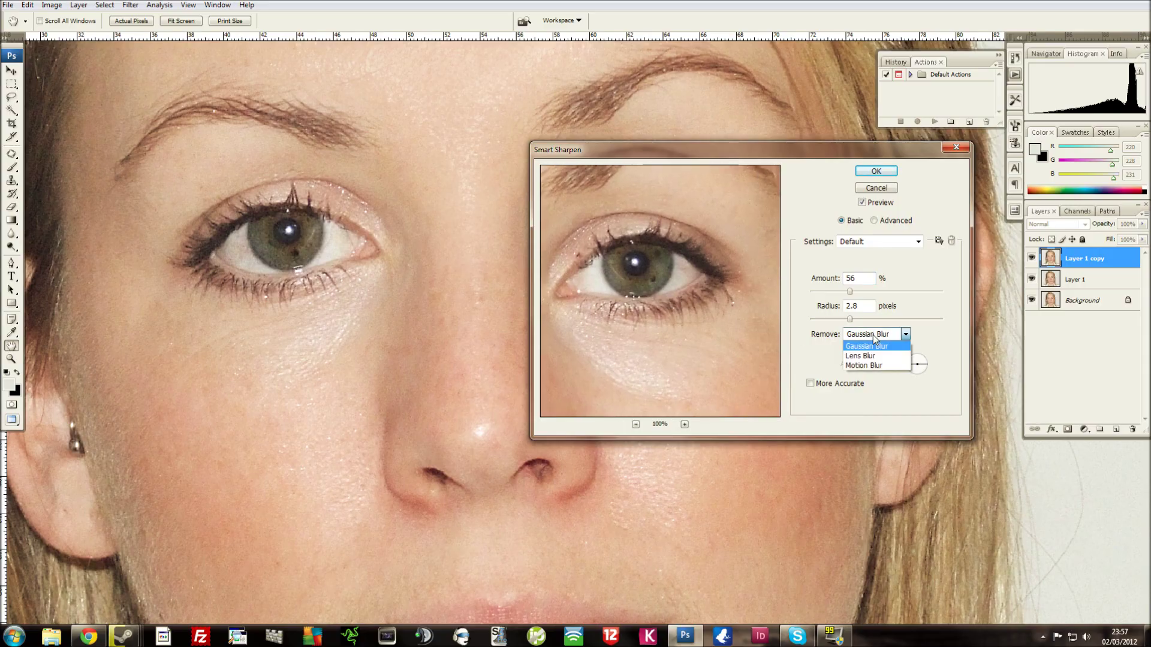
click(869, 347)
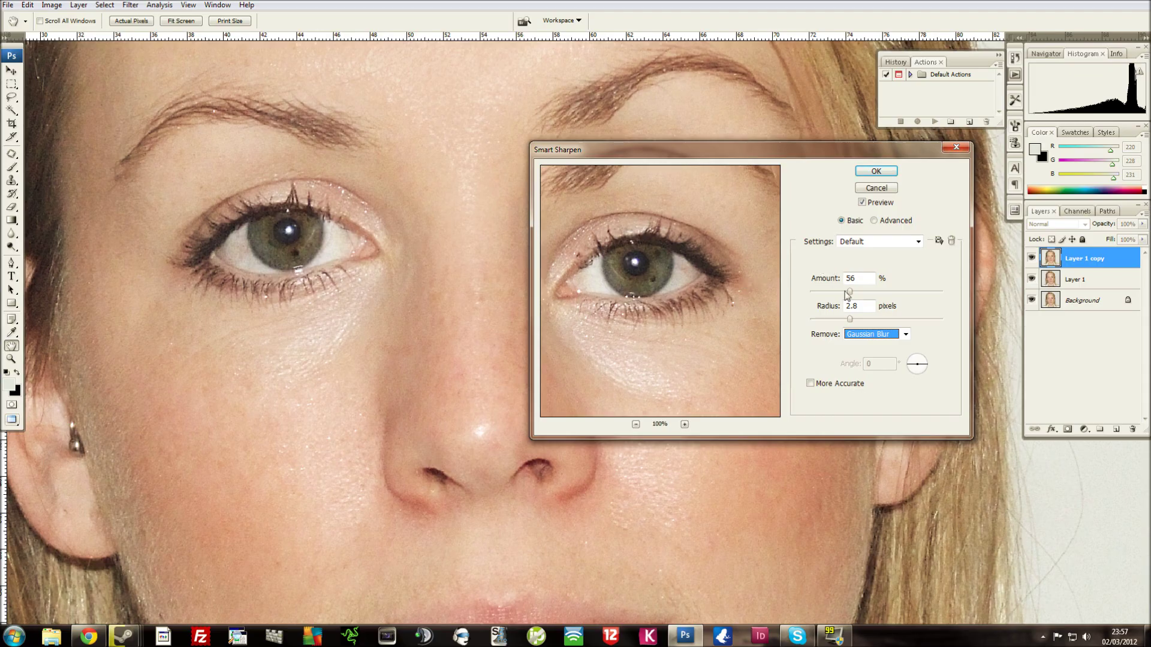
click(637, 253)
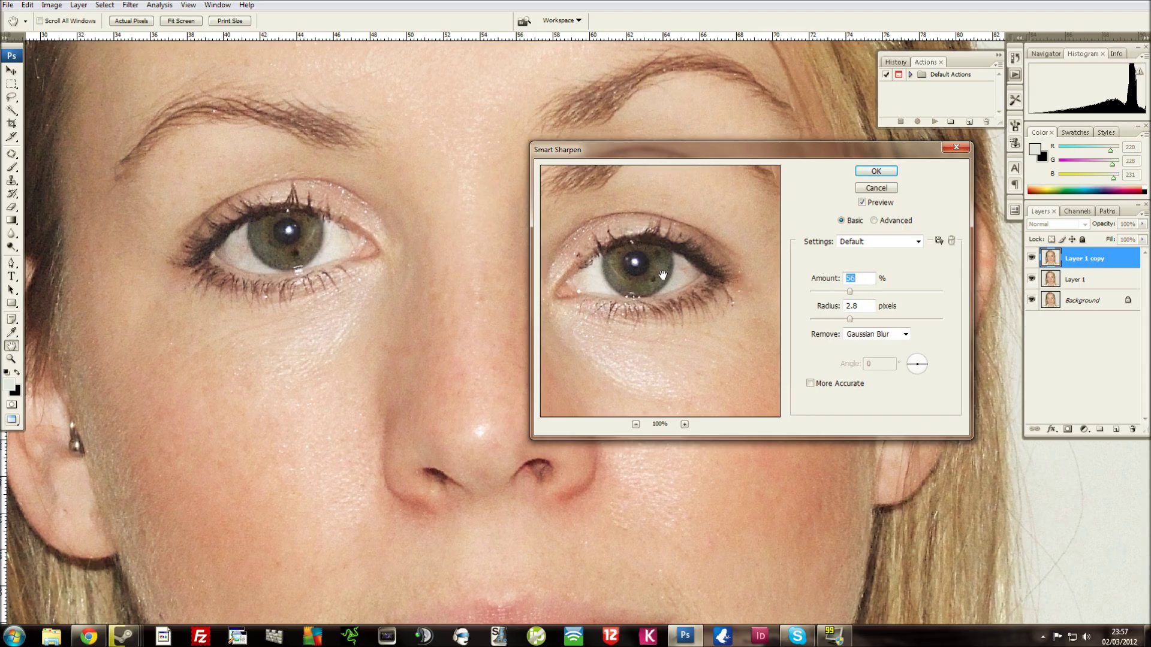
click(862, 202)
click(862, 203)
click(862, 202)
click(863, 203)
click(864, 204)
click(863, 205)
click(875, 171)
Step: Merge Layer 1 copy down into Layer 1
key(s)
scroll(469, 303, up, 1)
scroll(469, 304, down, 1)
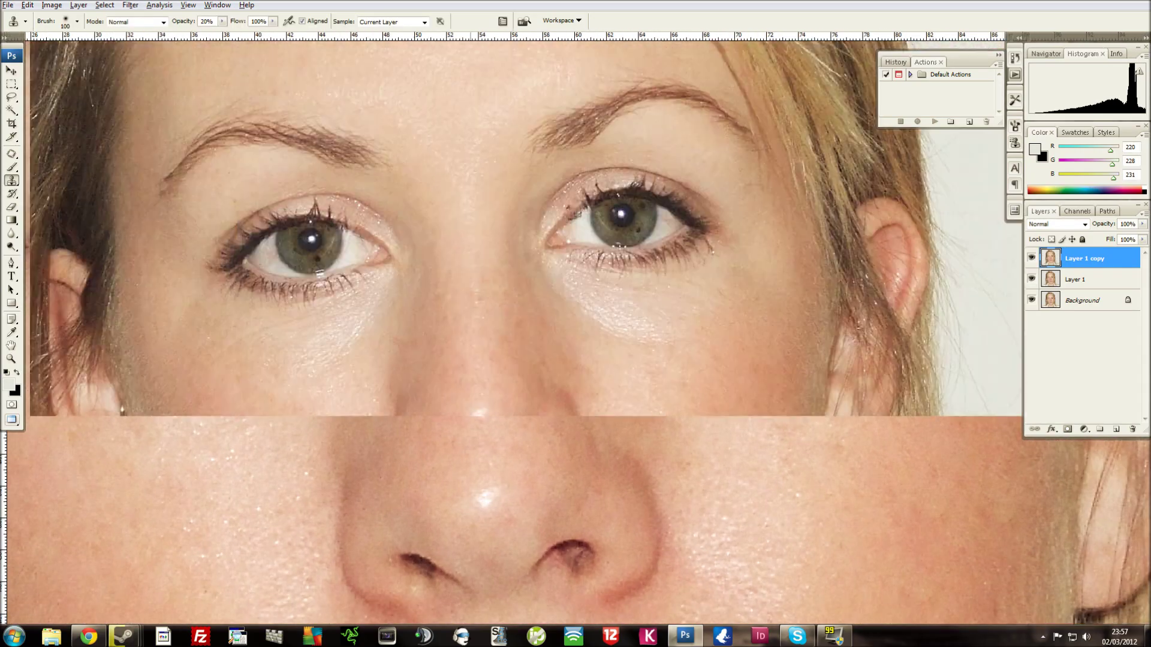
scroll(473, 297, down, 4)
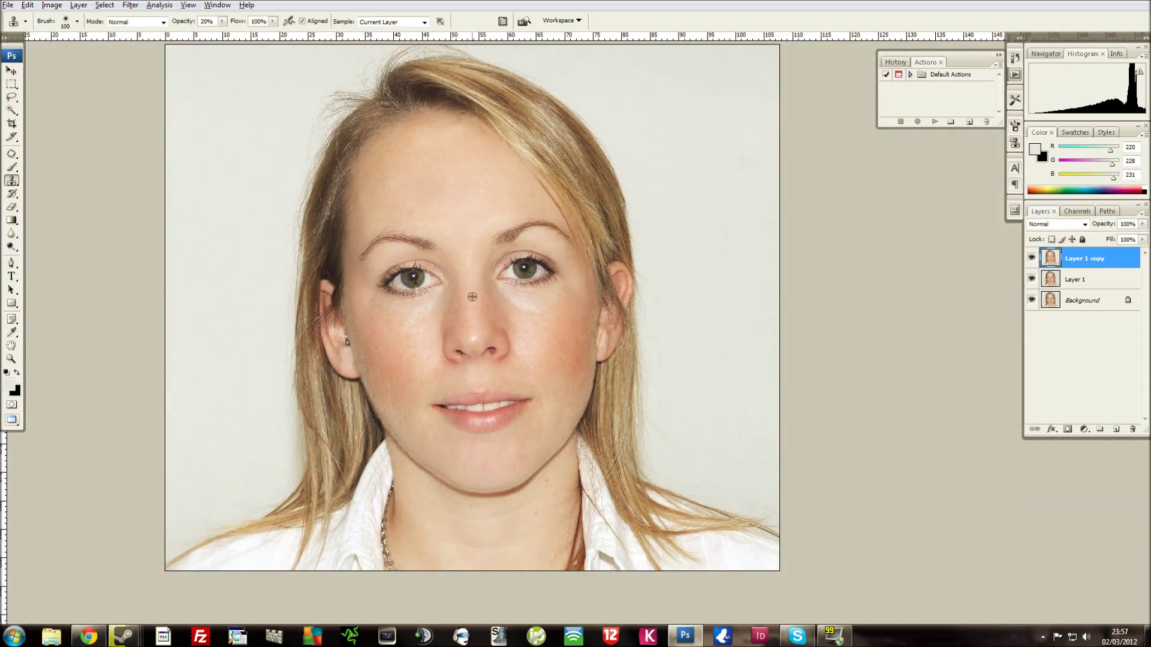
scroll(473, 296, up, 1)
key(alt)
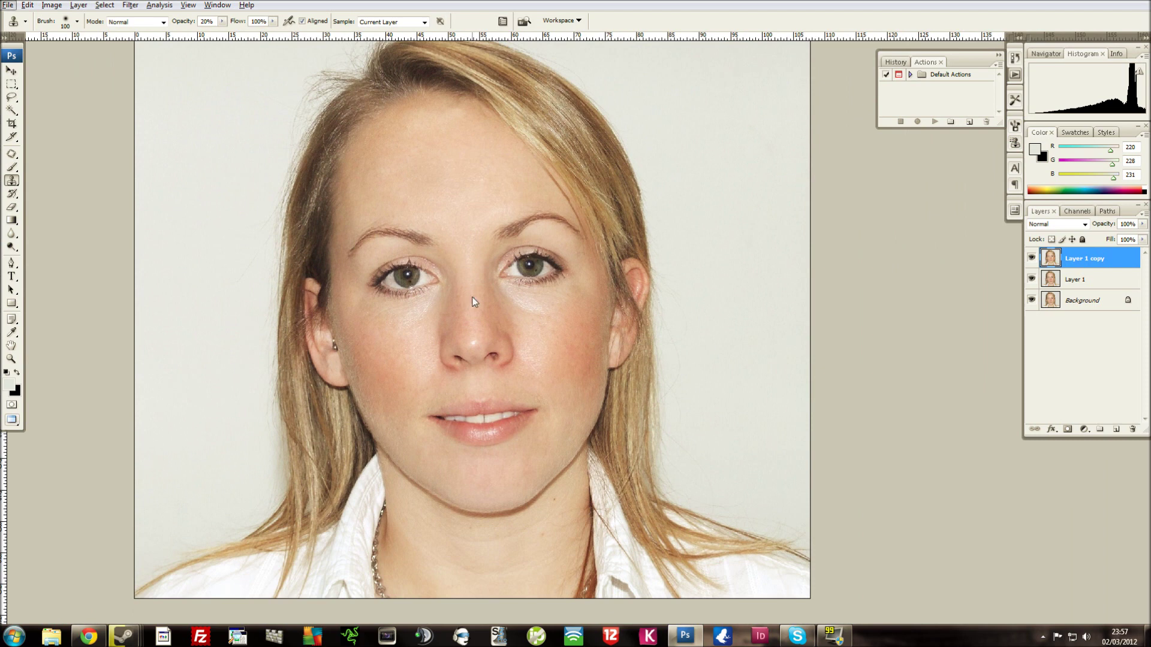
key(alt)
key(ctrl+z)
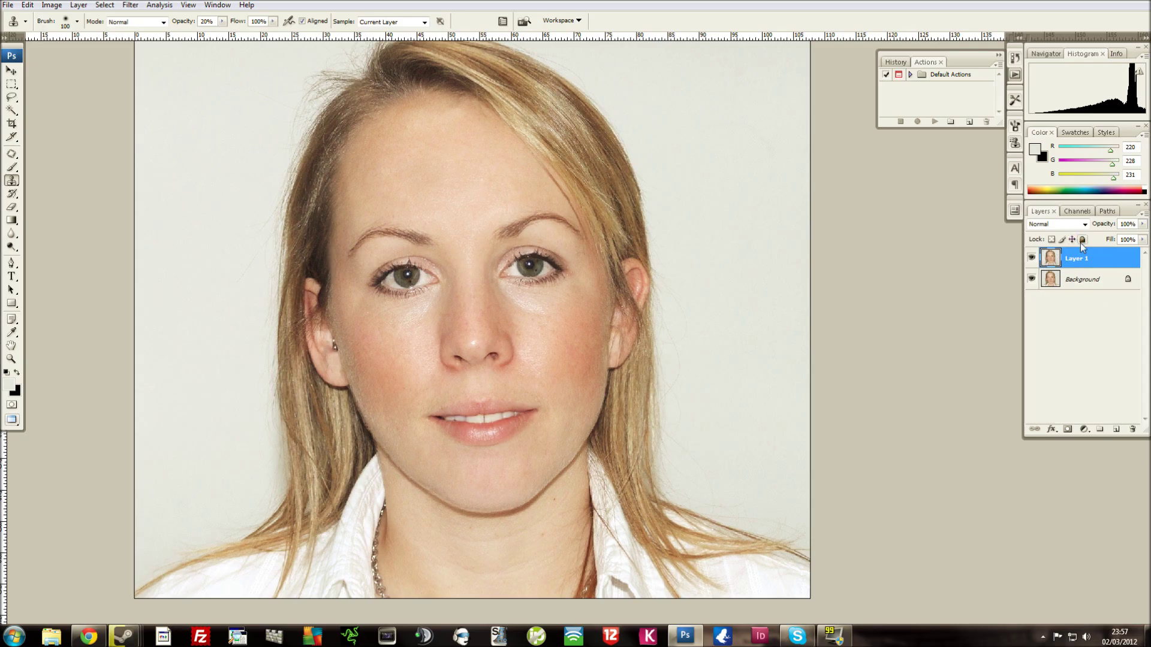
Step: Compare the retouched portrait with the original by toggling the visibility of Layer 1
click(1031, 258)
click(1031, 258)
click(1031, 258)
click(1031, 259)
click(1031, 258)
click(1031, 258)
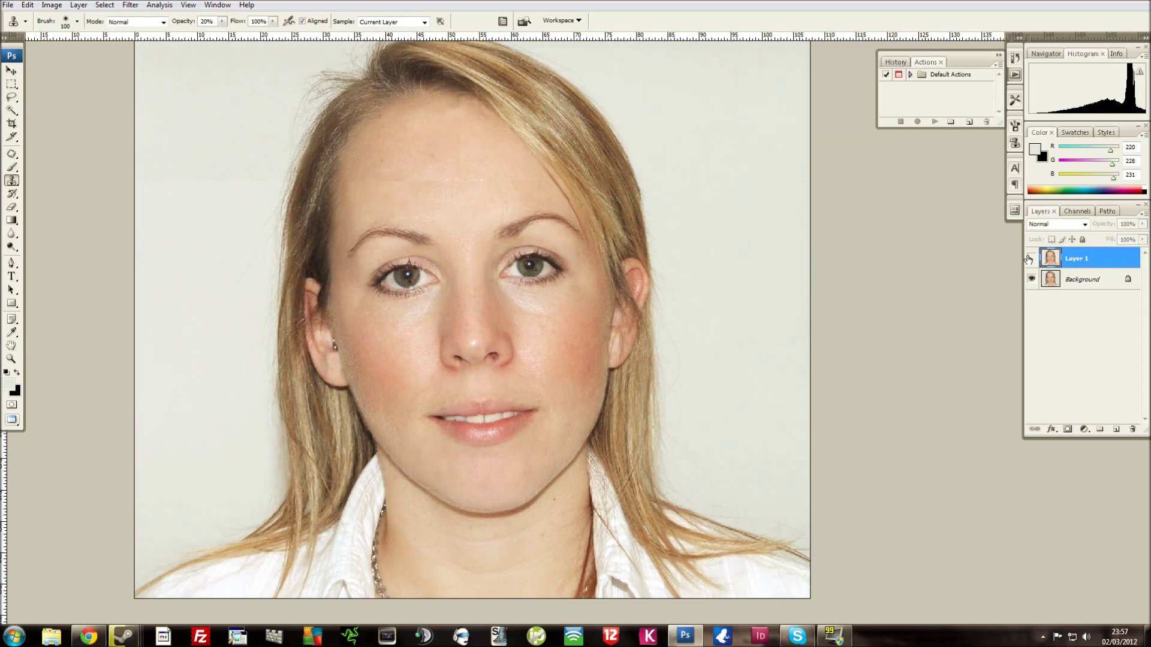
click(1031, 258)
click(1031, 258)
click(1031, 258)
click(1031, 258)
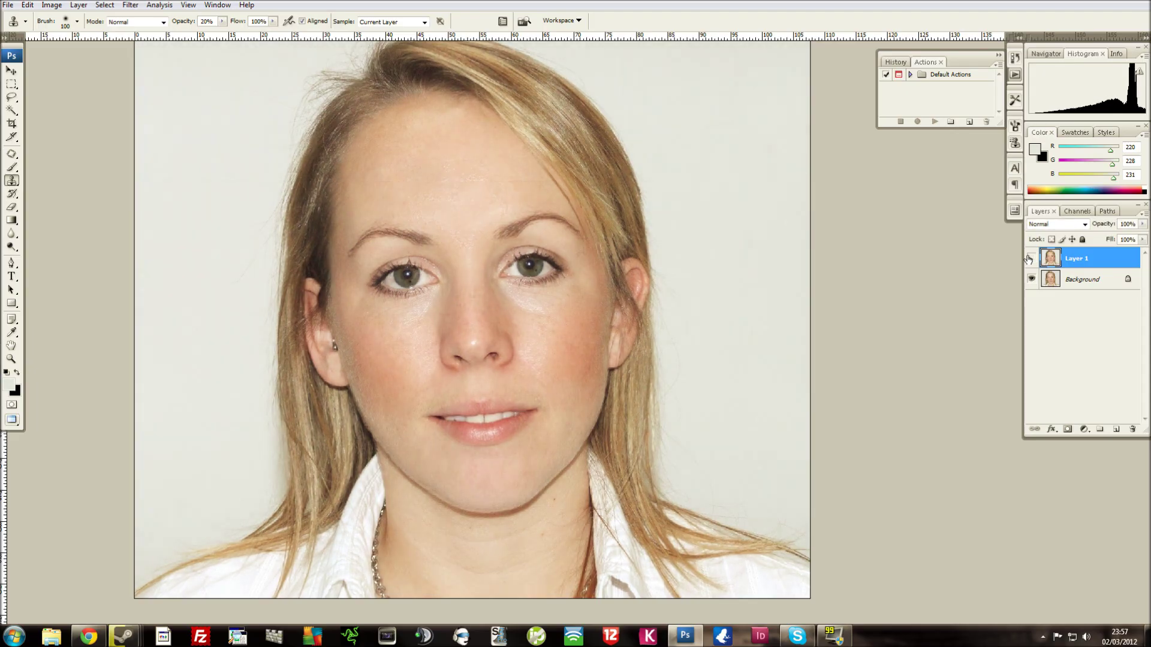
click(1031, 259)
click(1031, 258)
click(1031, 258)
click(1031, 258)
Step: Examine the finished portrait up close around the eyes and nose and as a whole
scroll(482, 345, up, 2)
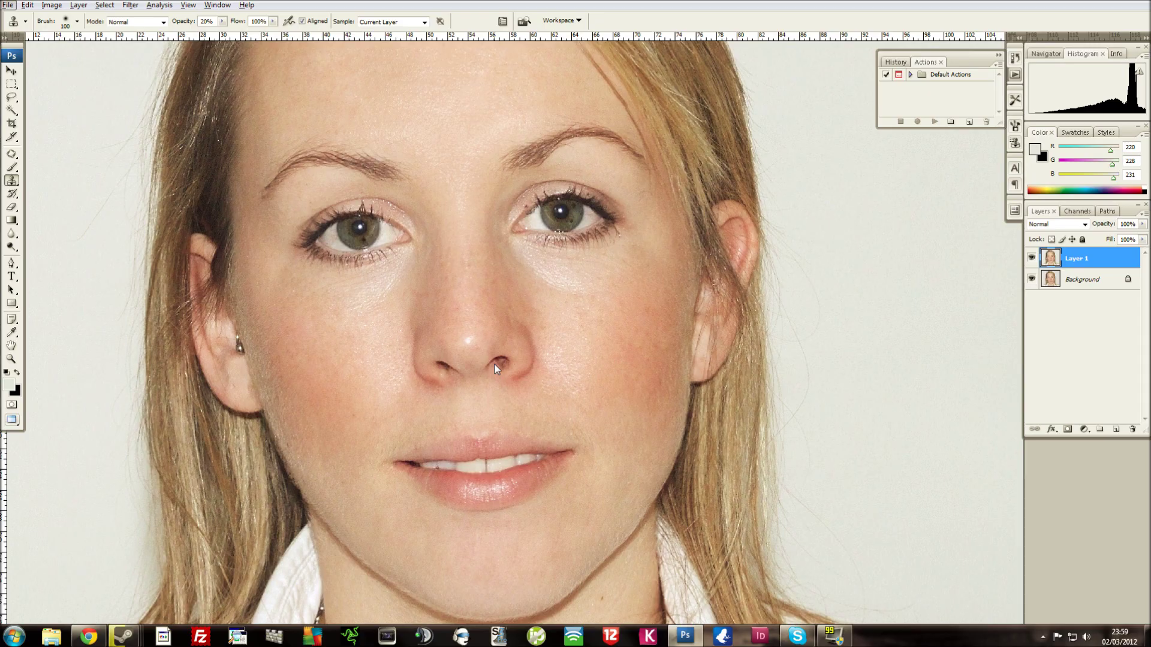
scroll(488, 257, down, 6)
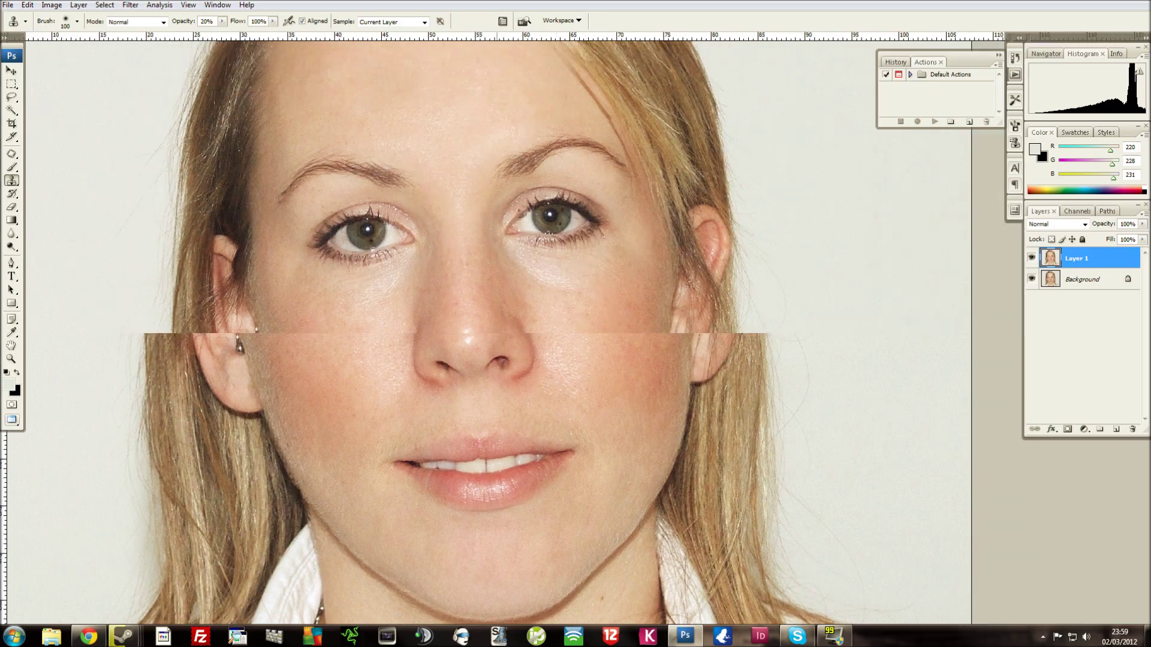
scroll(419, 255, up, 6)
scroll(448, 273, up, 5)
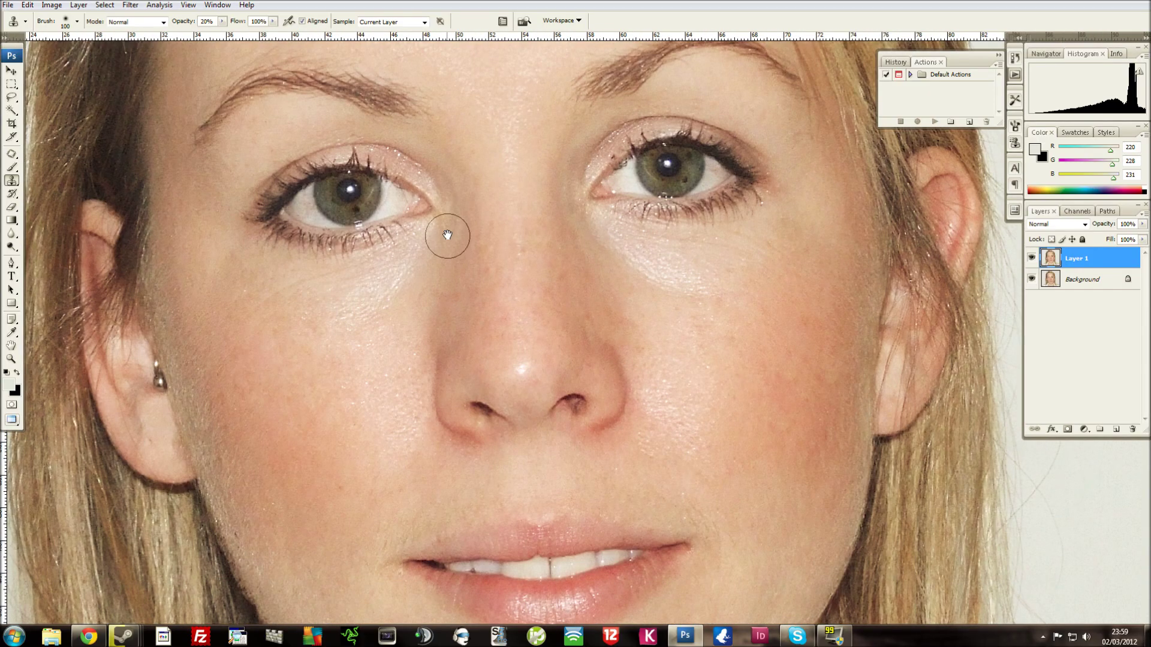
drag(447, 234, 470, 365)
scroll(444, 326, down, 5)
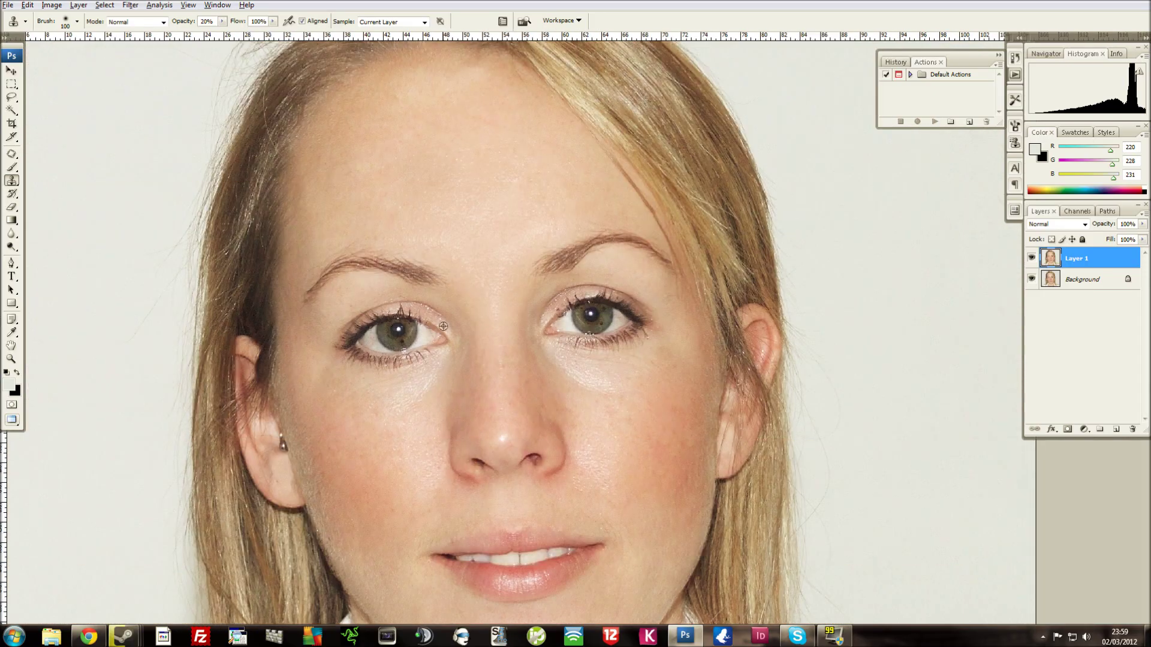
scroll(444, 326, up, 4)
scroll(338, 354, down, 4)
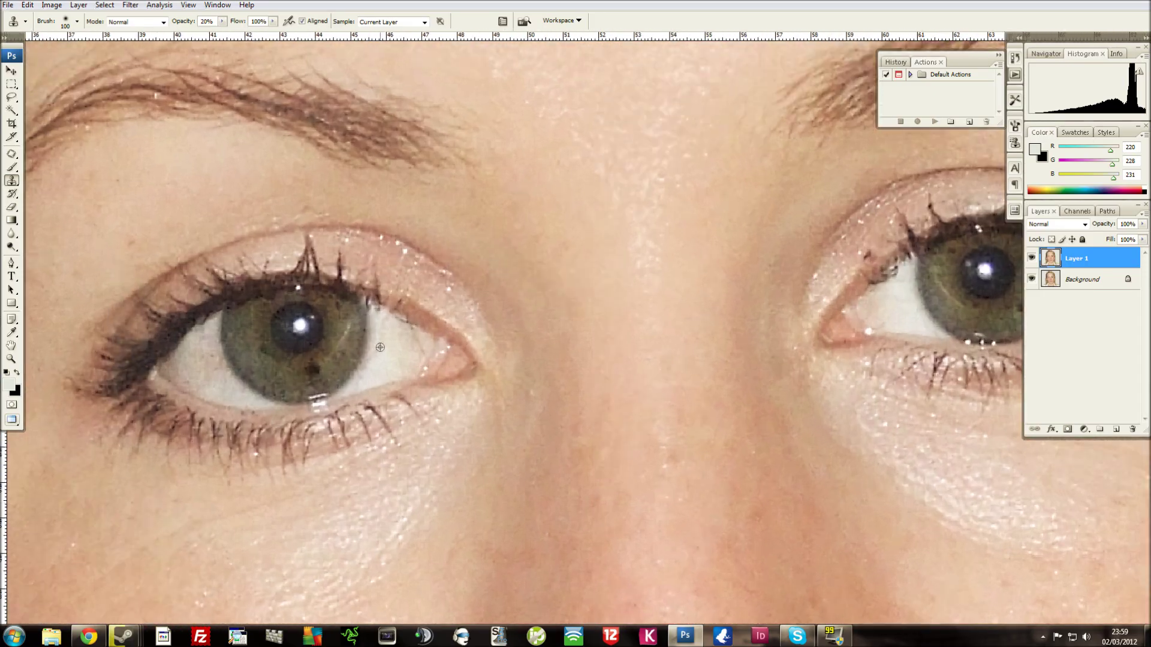
scroll(403, 372, down, 3)
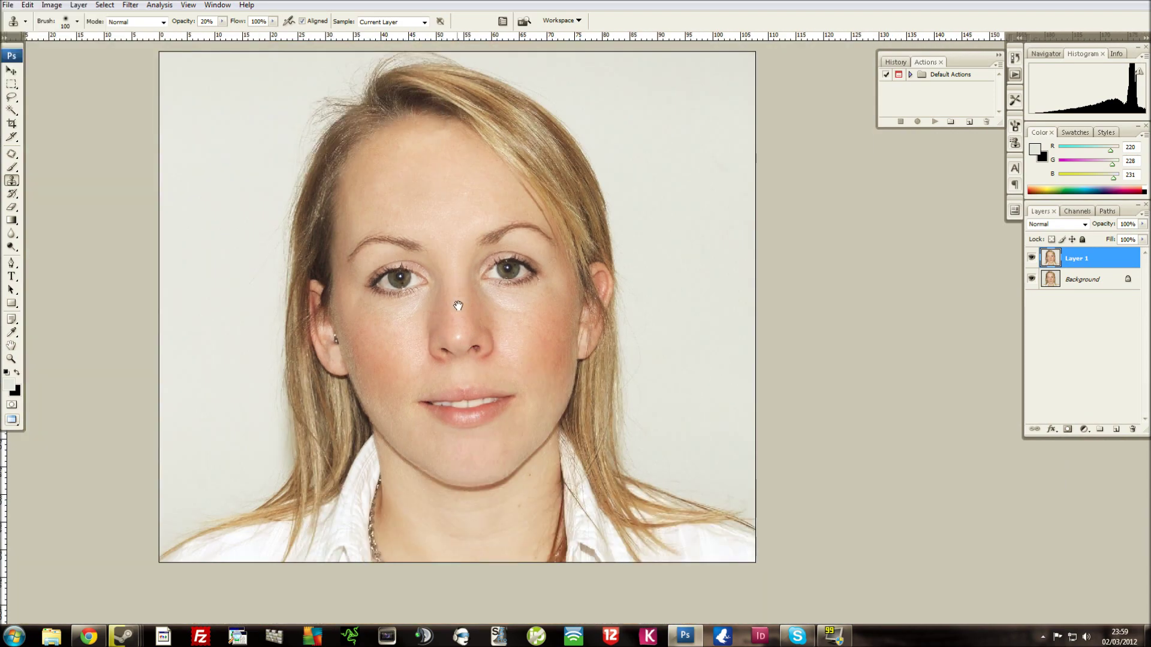
mouse_move(458, 306)
mouse_down()
mouse_move(453, 314)
mouse_move(458, 304)
mouse_up()
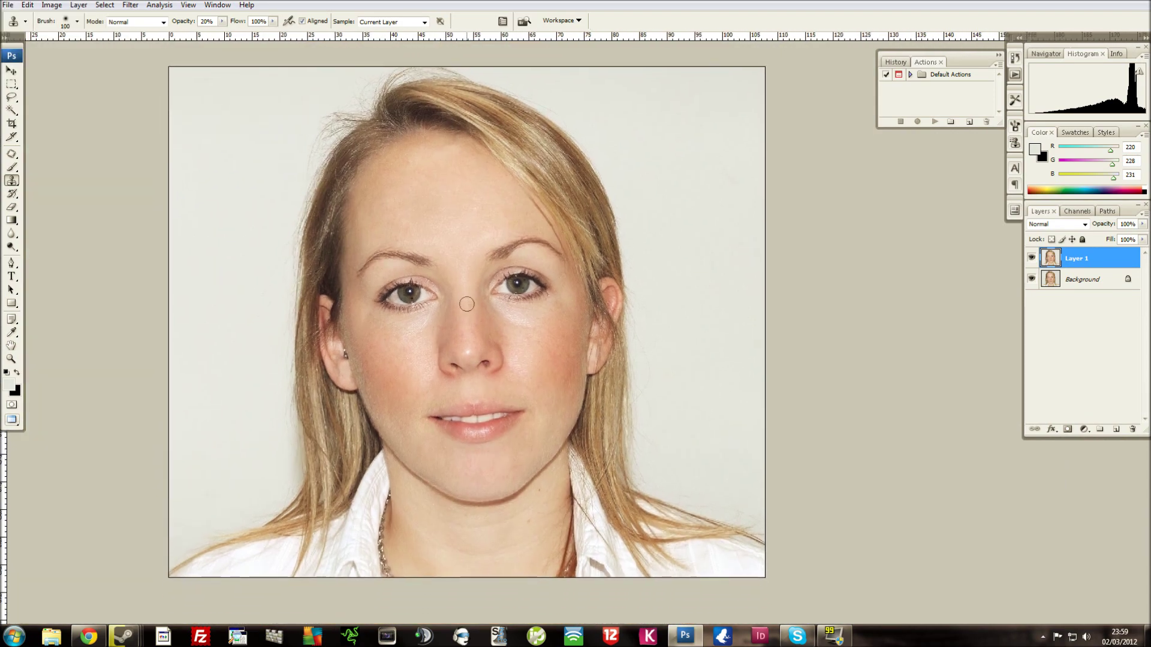